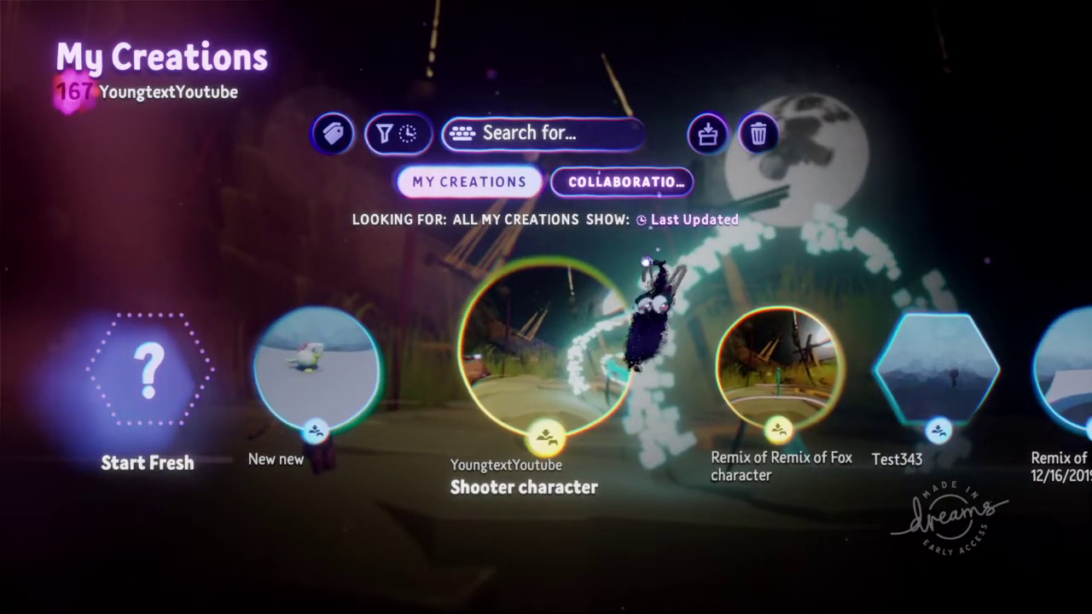
- Play the Shooter character game from My Creations and exit to its cover page
key(Escape)
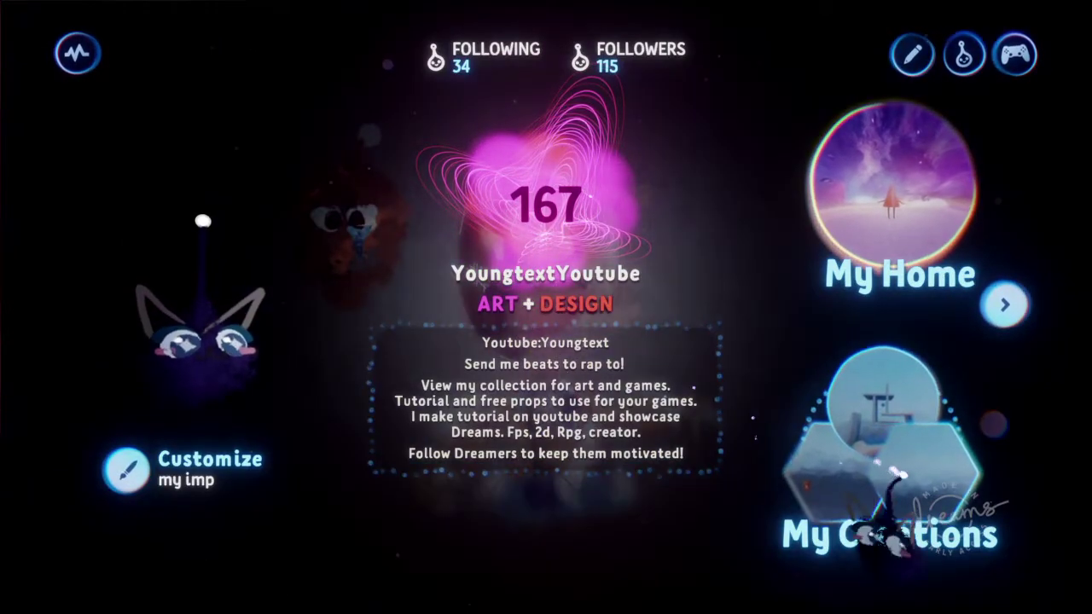
click(921, 511)
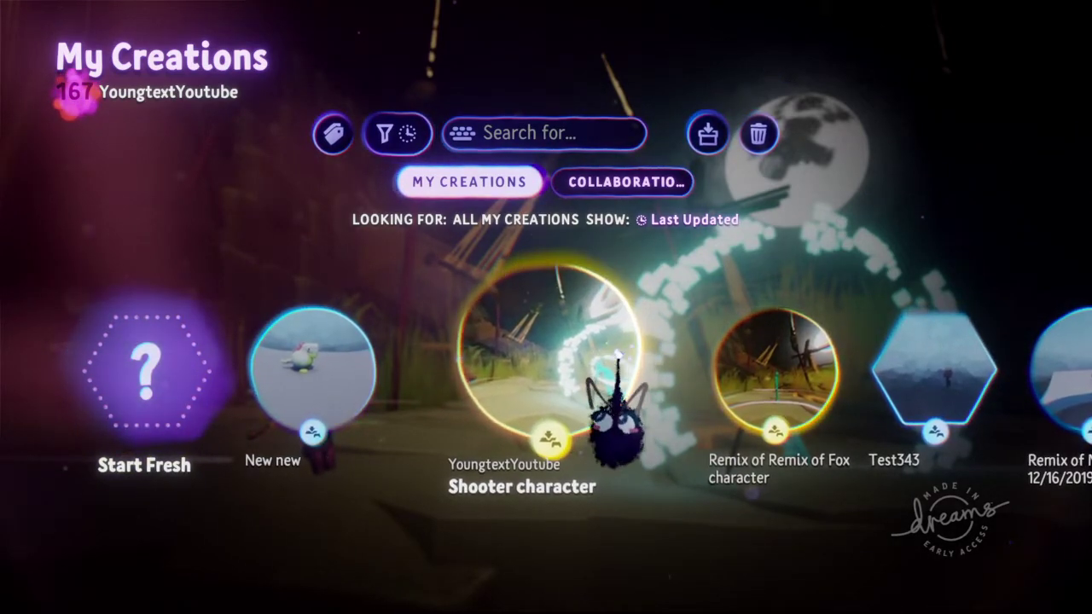
key(Right)
key(Left)
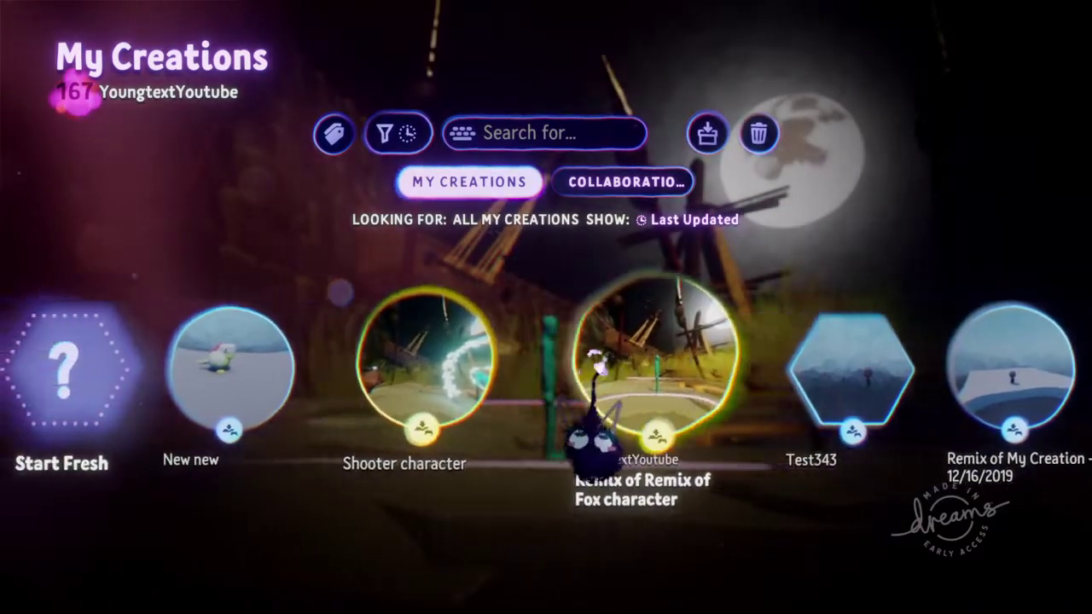
key(Right)
key(Left)
click(562, 431)
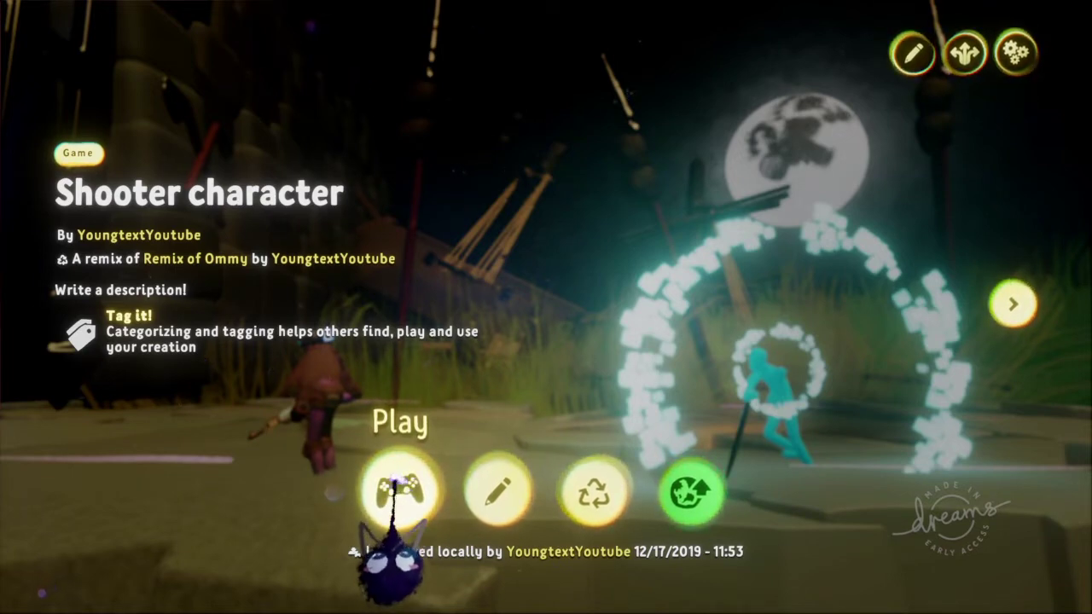
click(397, 491)
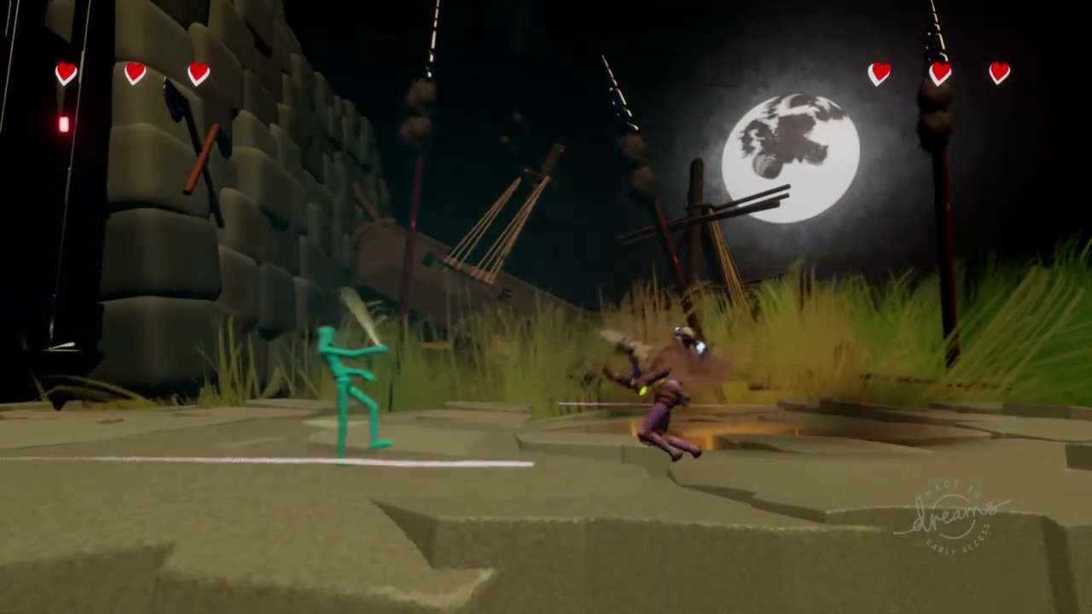
key(Escape)
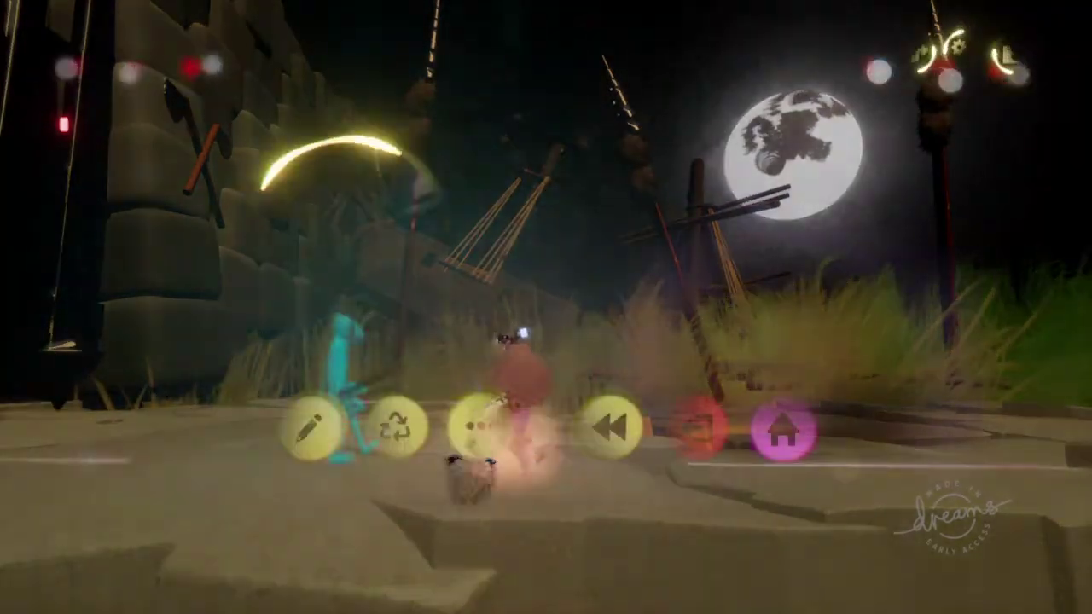
click(695, 433)
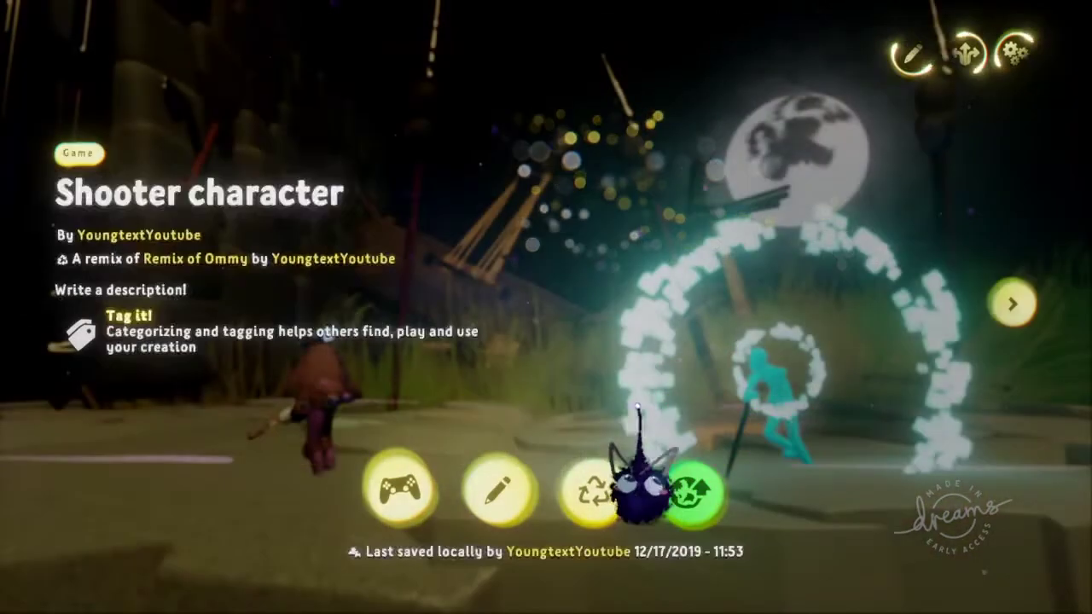
- Play the Remix of Remix of Fox character game and return to the My Creations list
key(Right)
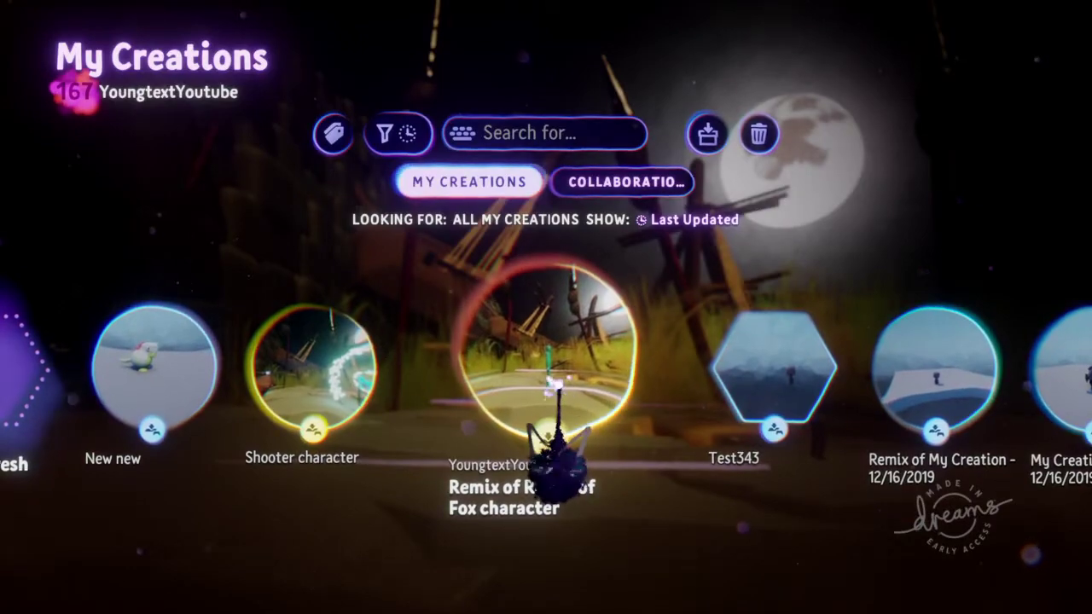
click(559, 375)
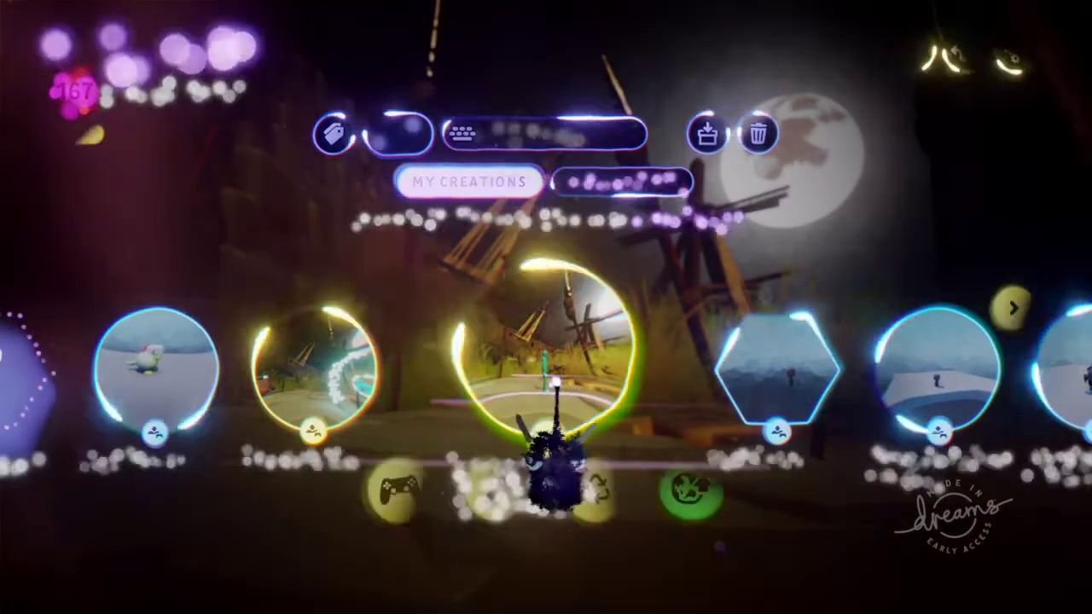
click(394, 488)
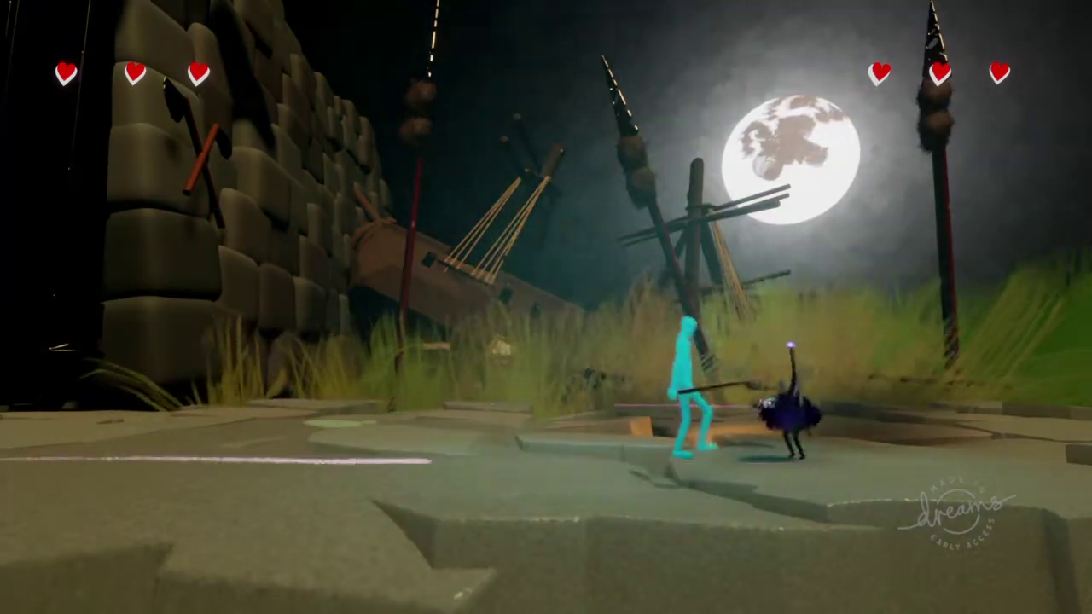
key(Escape)
click(702, 431)
key(Escape)
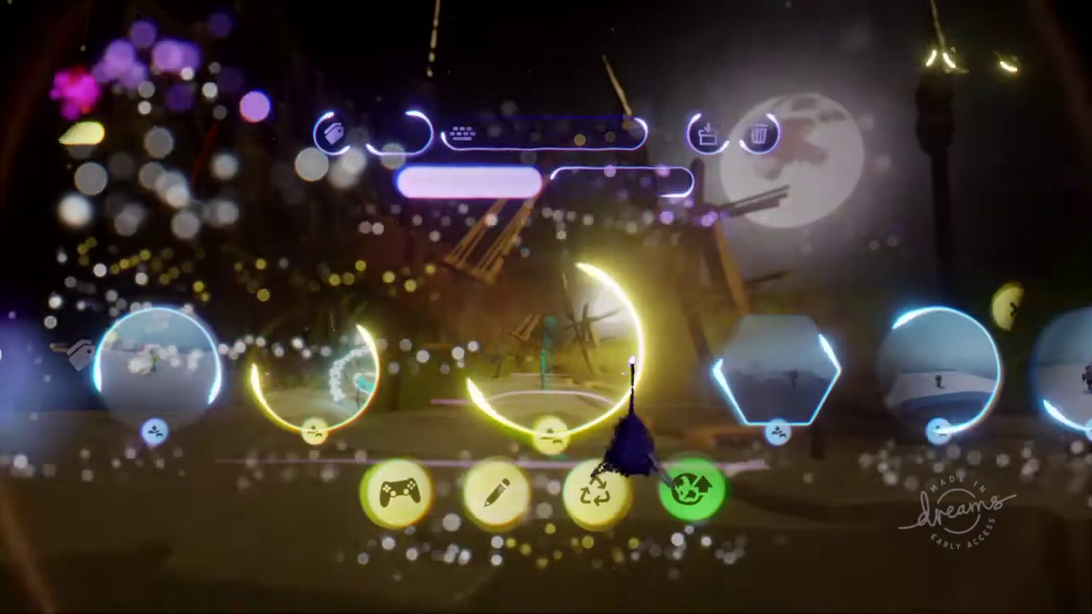
key(Escape)
- Start a fresh Music element from My Creations
scroll(597, 367, right, 2)
scroll(597, 367, left, 4)
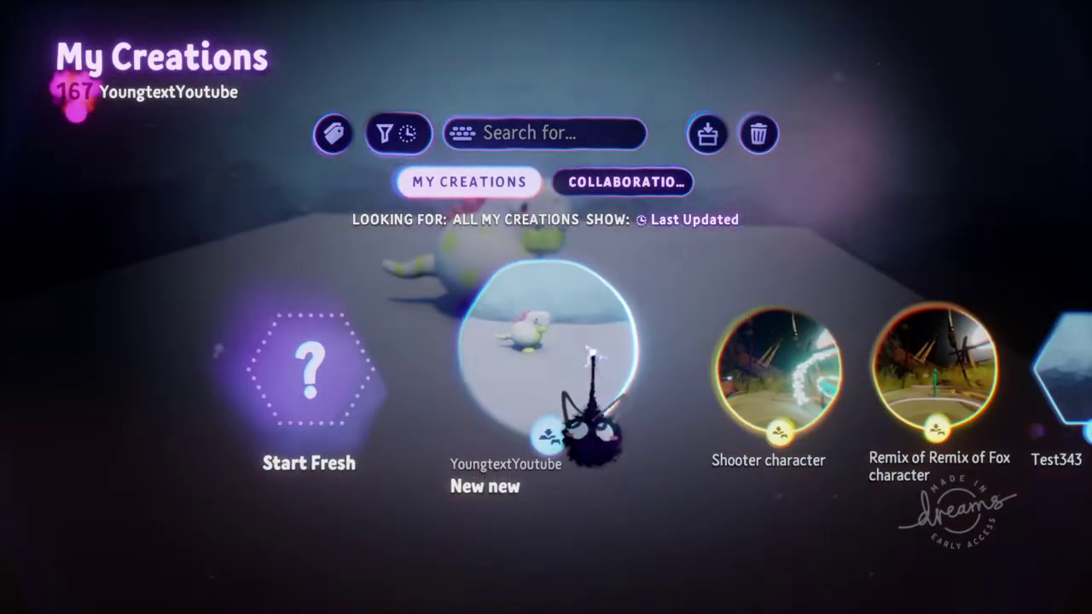
key(Escape)
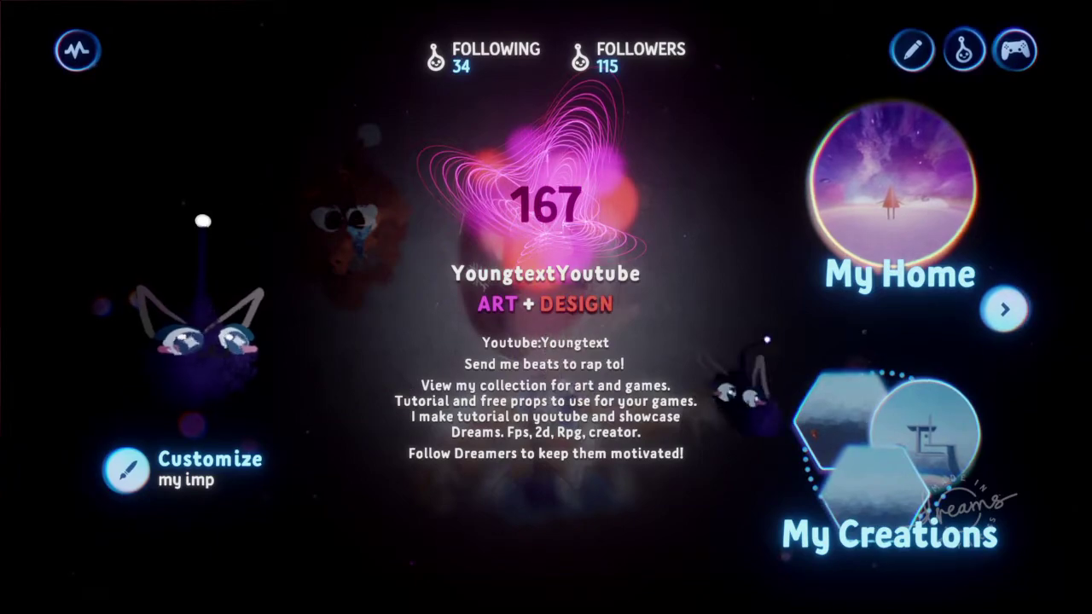
click(871, 439)
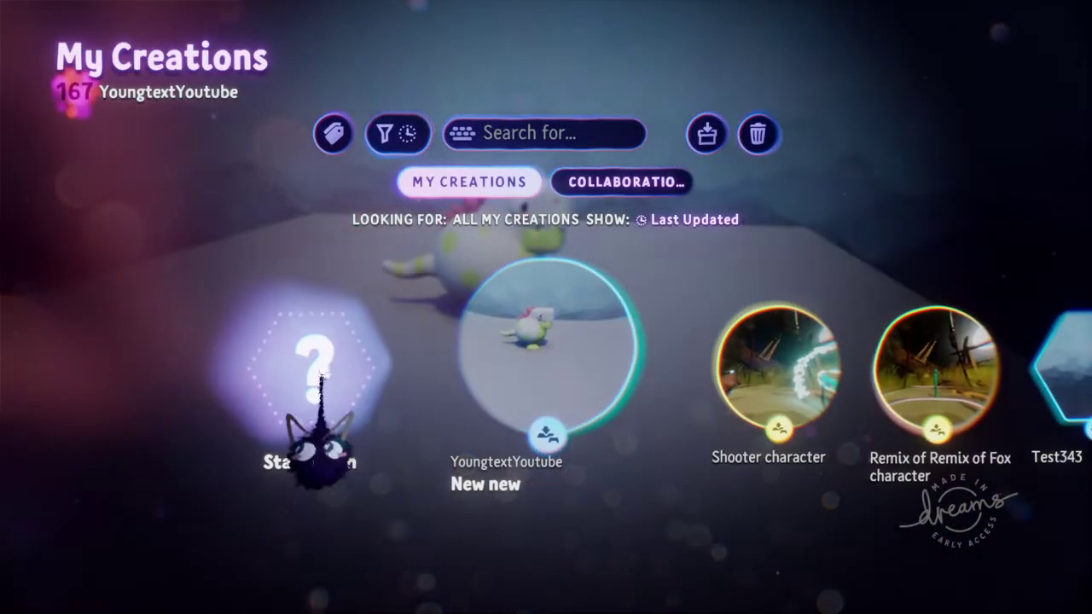
click(320, 377)
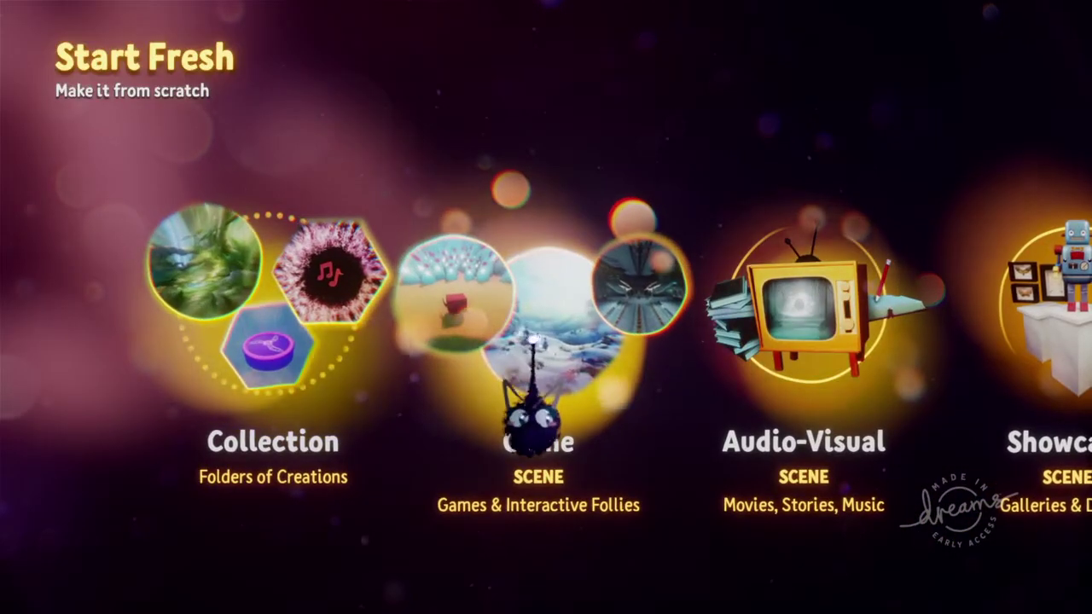
scroll(783, 343, right, 7)
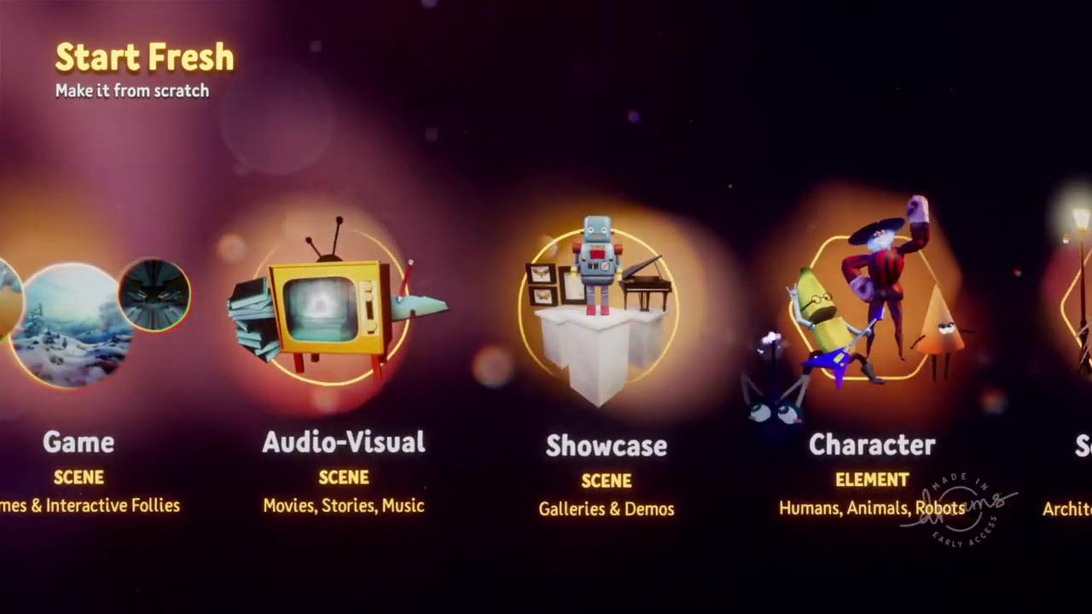
scroll(768, 376, right, 3)
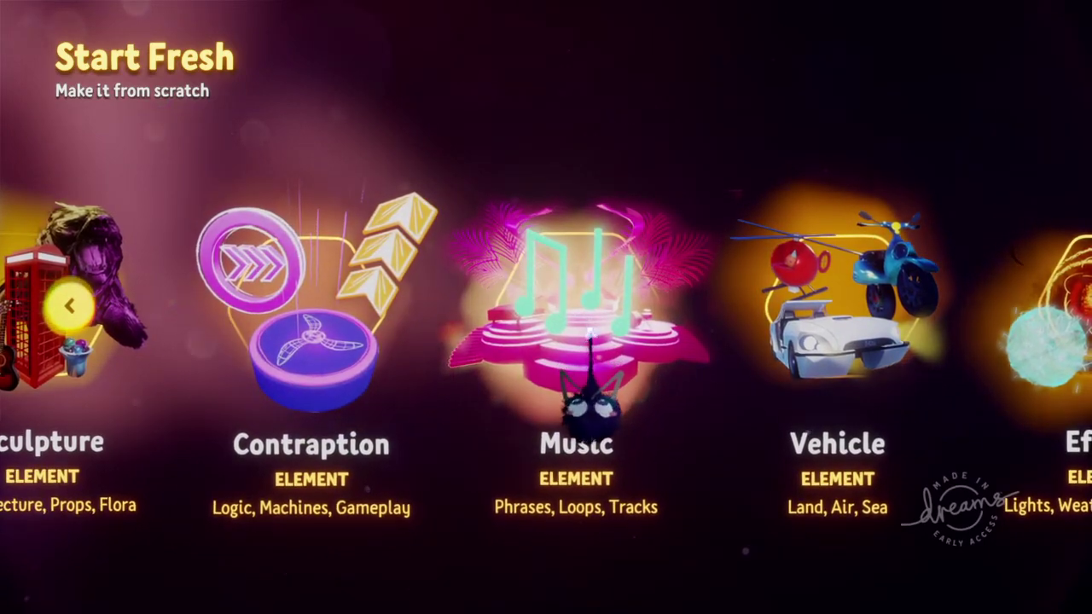
click(588, 334)
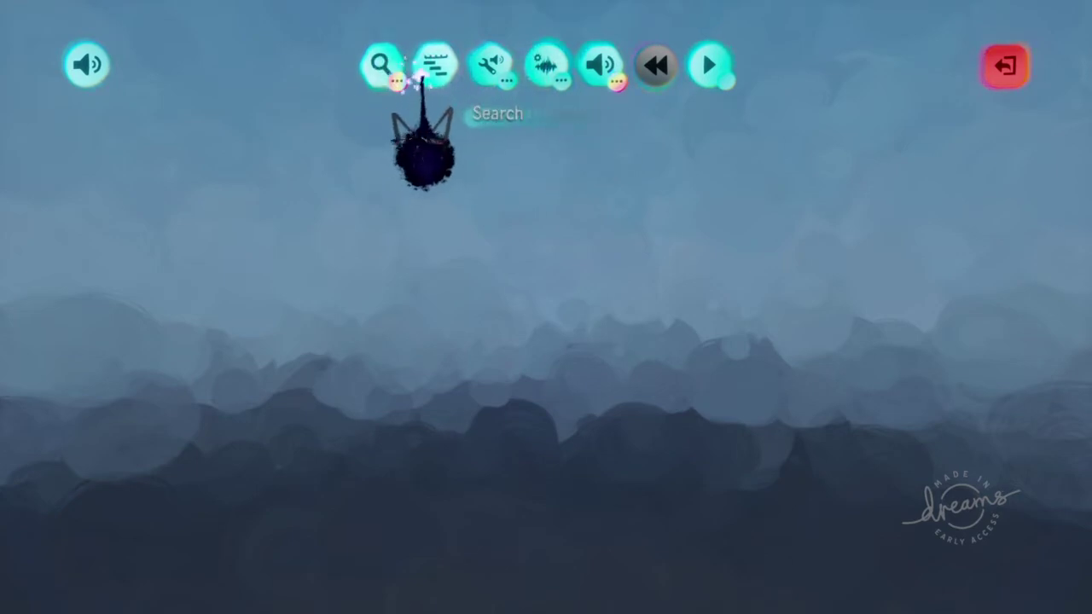
- Exit sound mode and re-enter it from the editing modes
click(1006, 65)
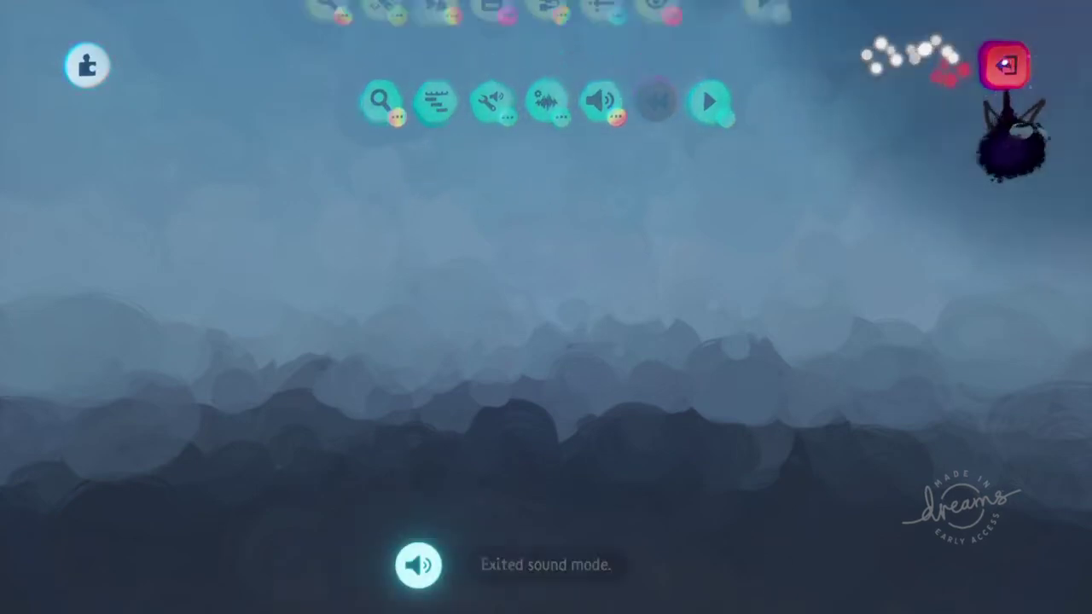
click(431, 69)
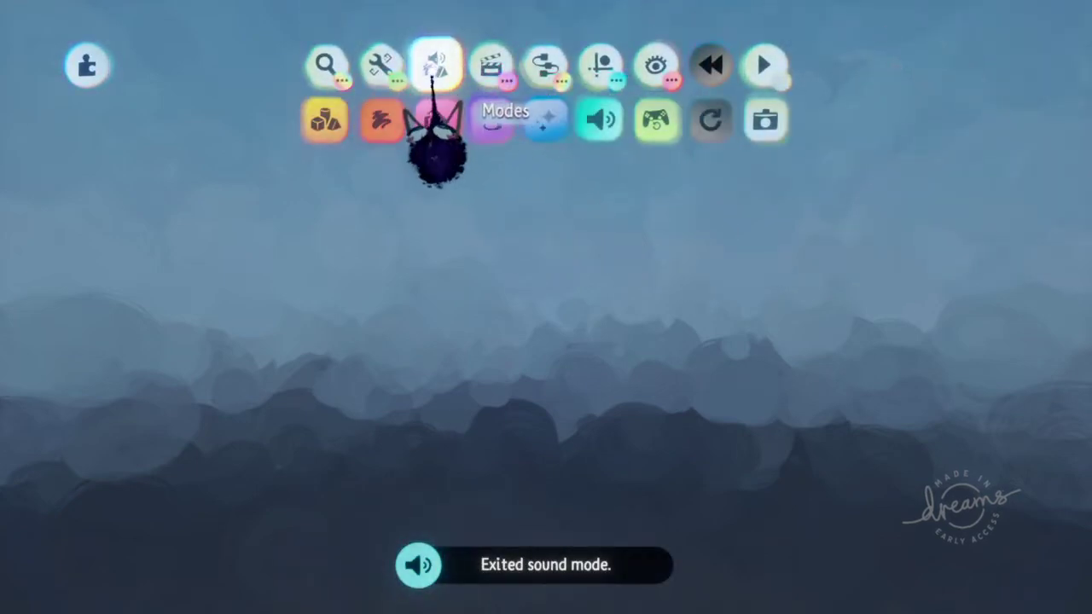
click(598, 116)
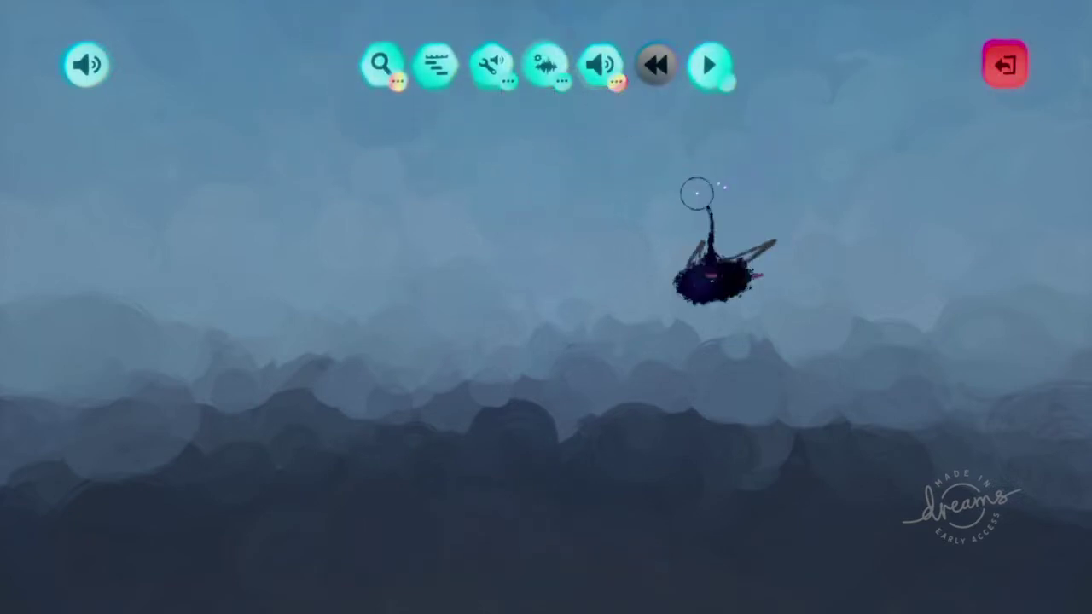
- Place a timeline in the scene and record a microphone sound clip at its start in the uppermost track
drag(436, 77, 595, 261)
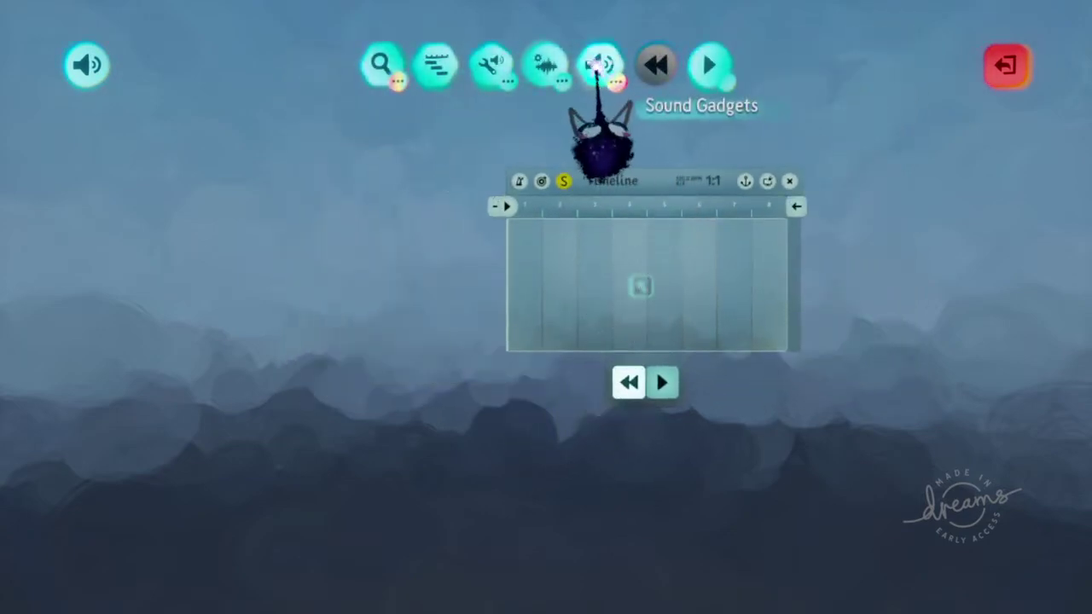
click(545, 67)
click(499, 70)
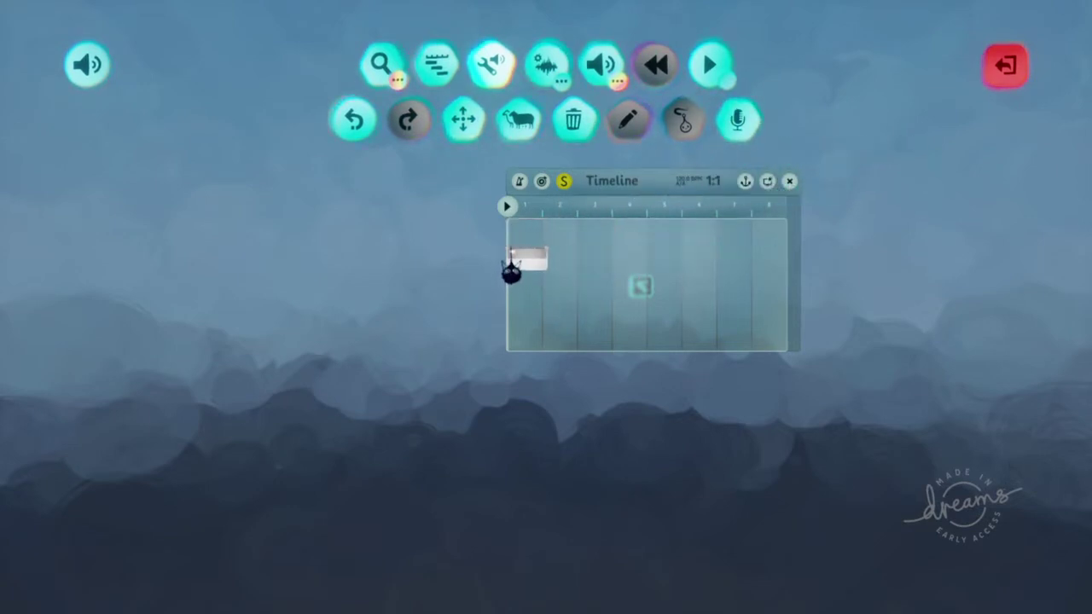
click(515, 271)
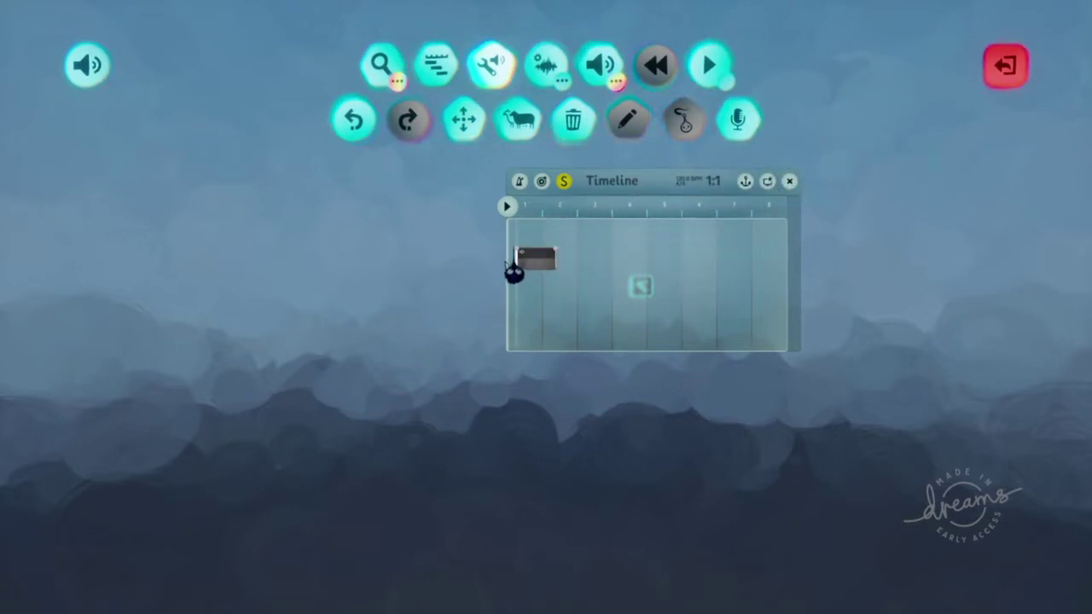
drag(511, 253, 521, 252)
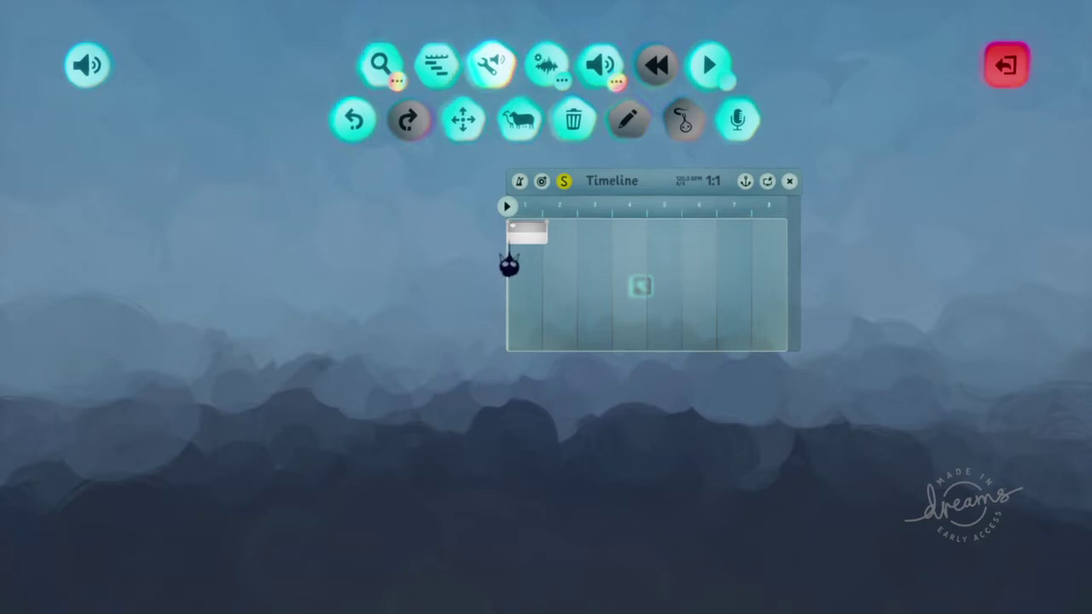
click(510, 245)
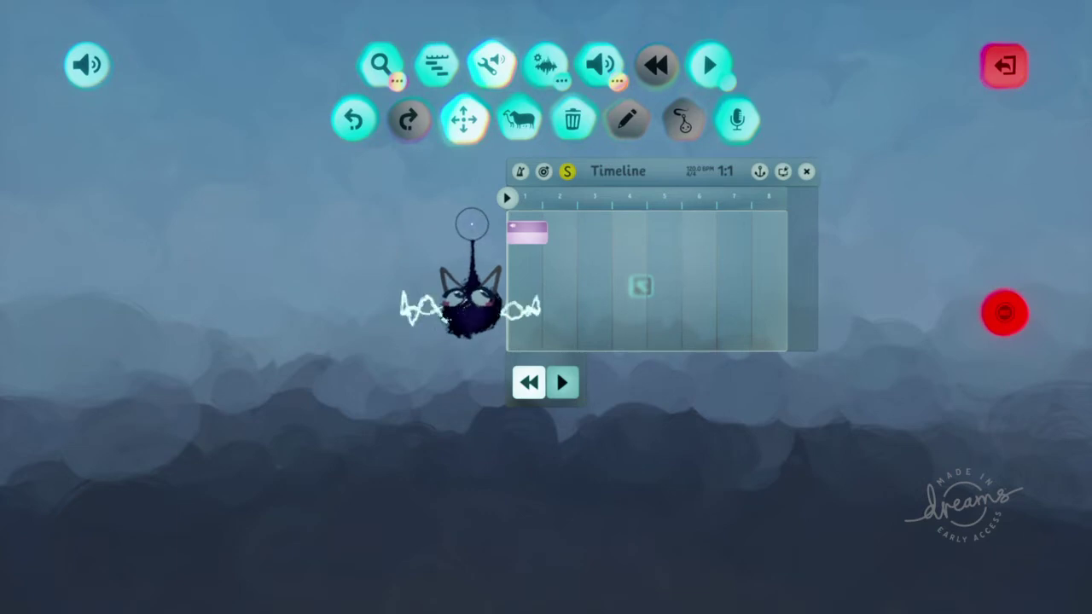
click(1004, 313)
scroll(573, 270, up, 5)
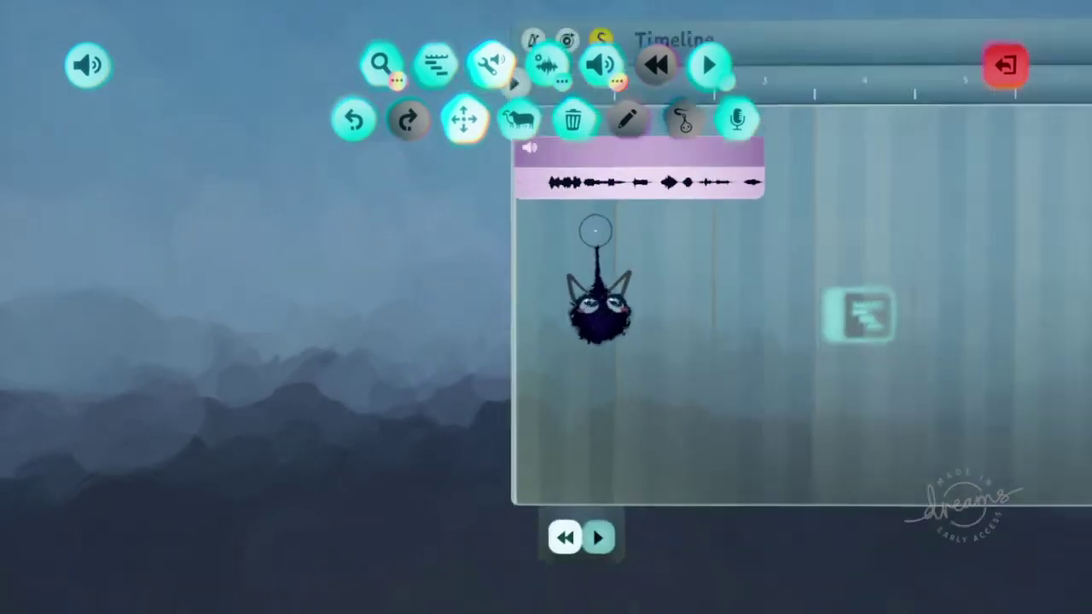
- Enable EQ on the recorded sound clip and lower the high-frequency end of the EQ filter curve
scroll(595, 228, down, 2)
click(623, 205)
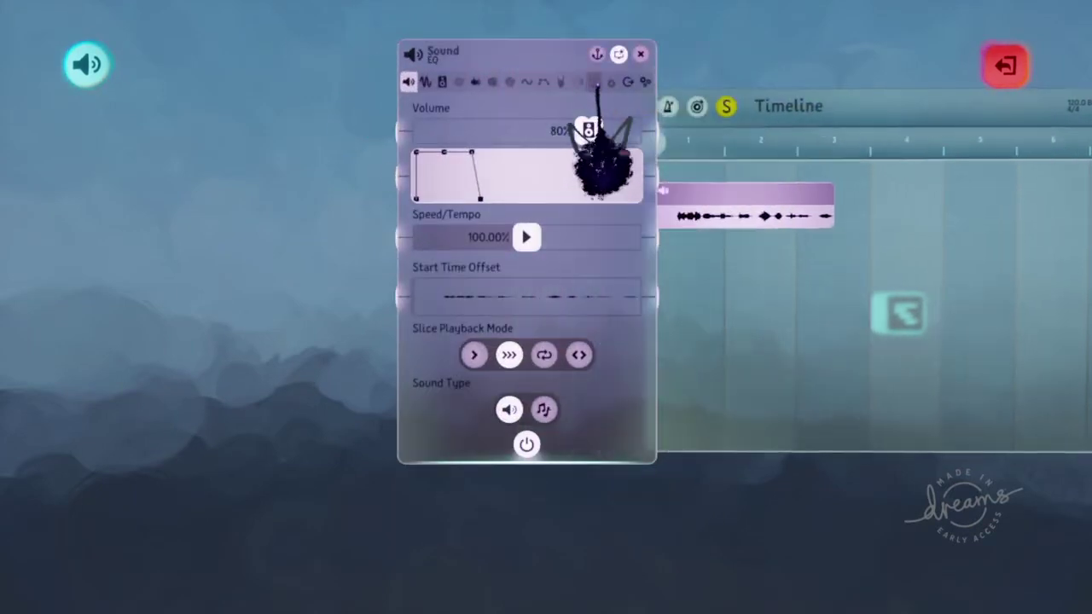
click(594, 82)
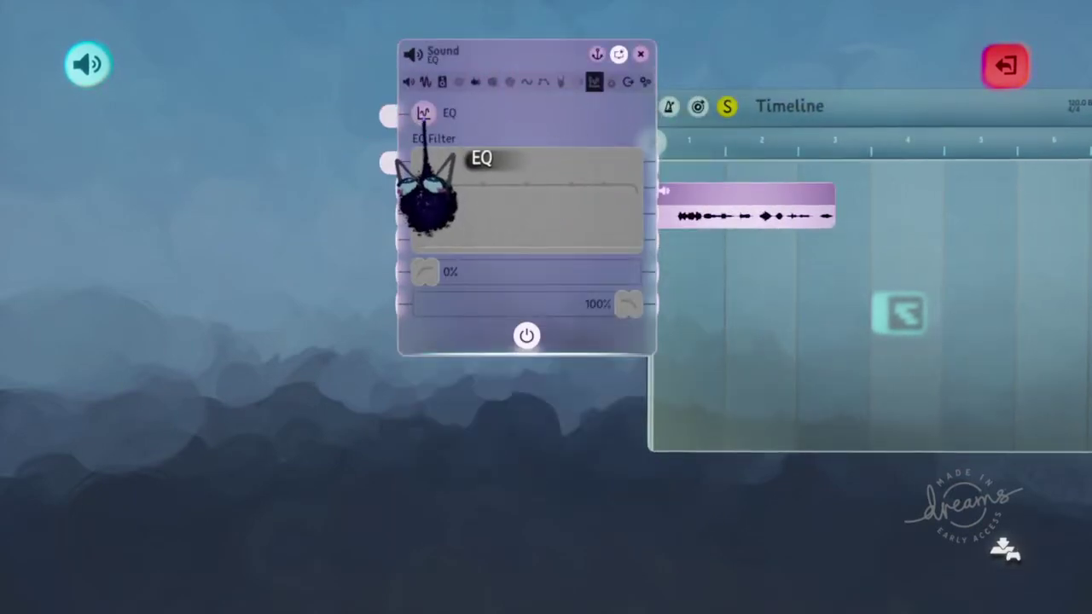
click(424, 113)
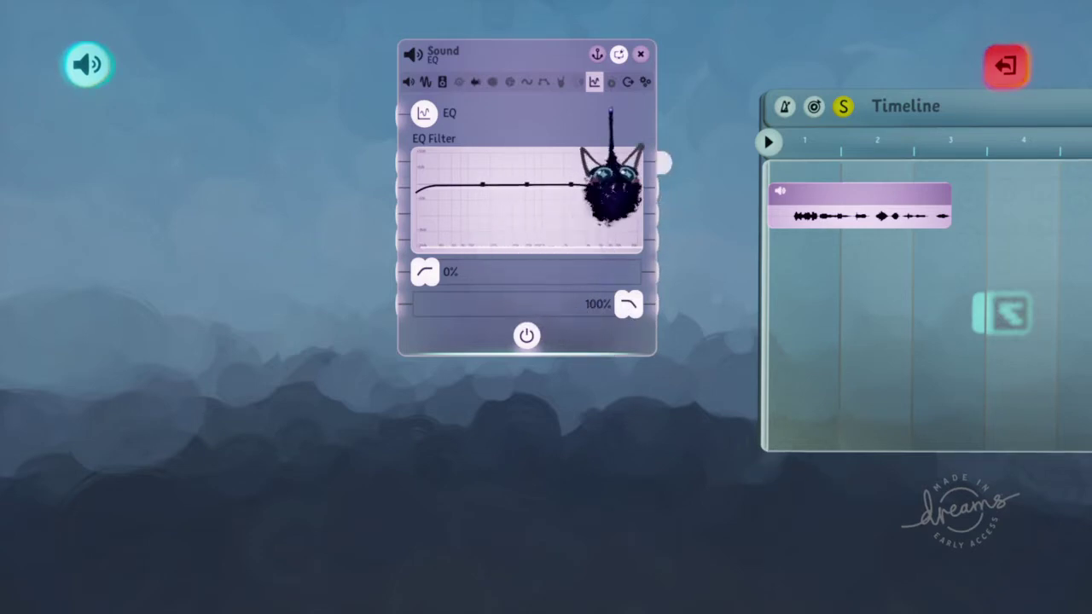
click(618, 55)
scroll(836, 213, up, 5)
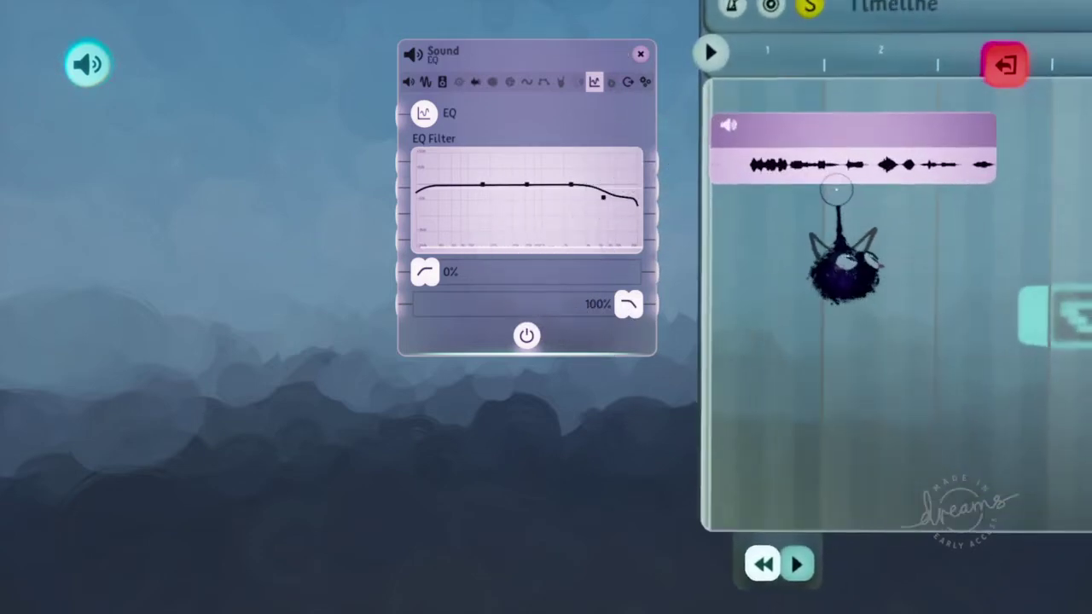
- Examine the recorded clip's Dynamics Compressor settings and its main Sound settings
click(610, 82)
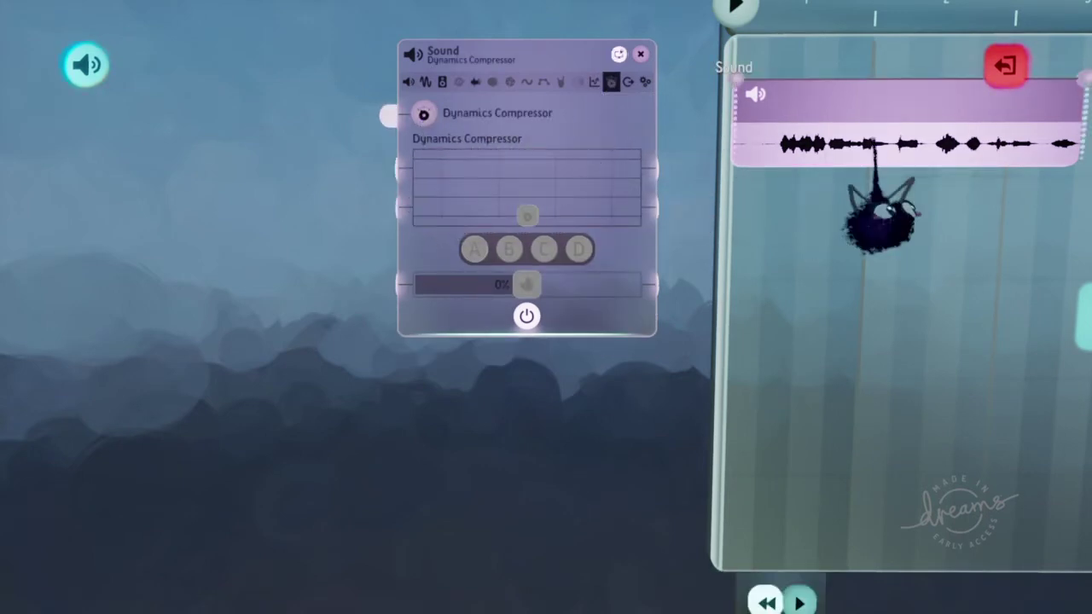
scroll(827, 150, right, 2)
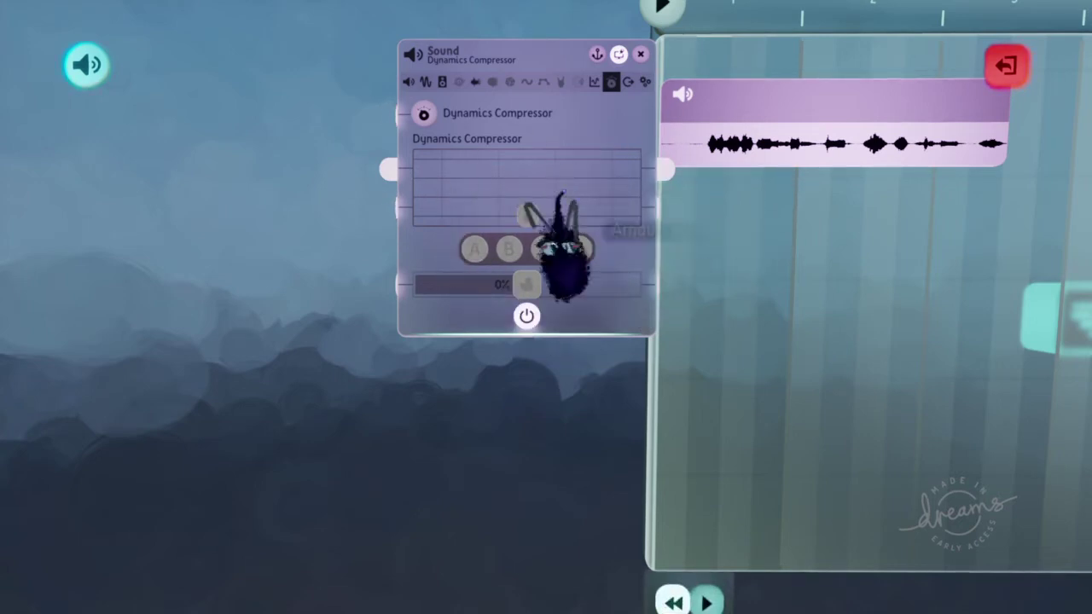
click(408, 81)
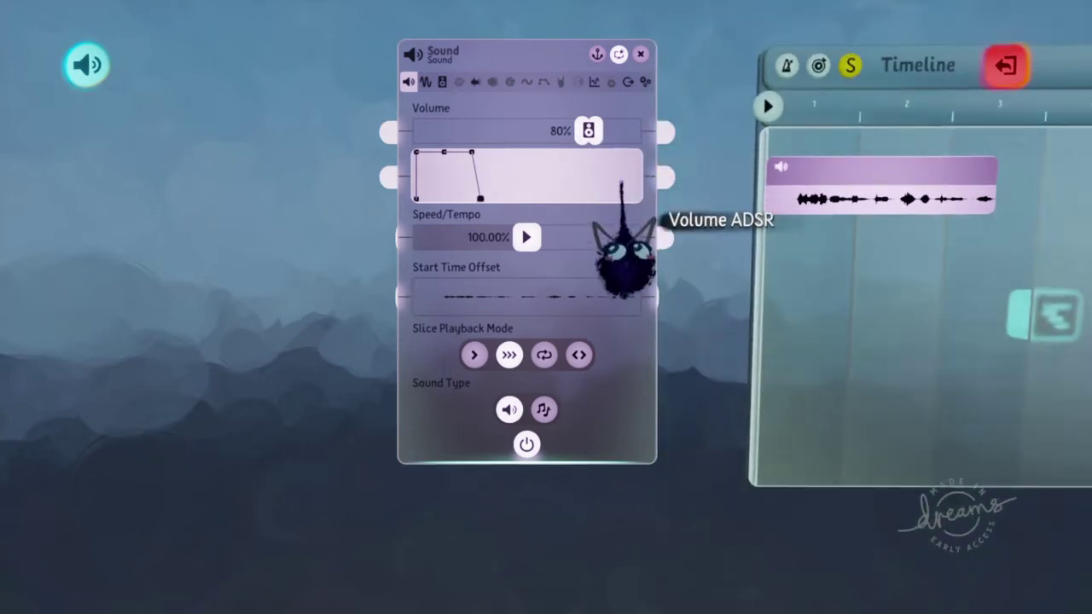
key(Tab)
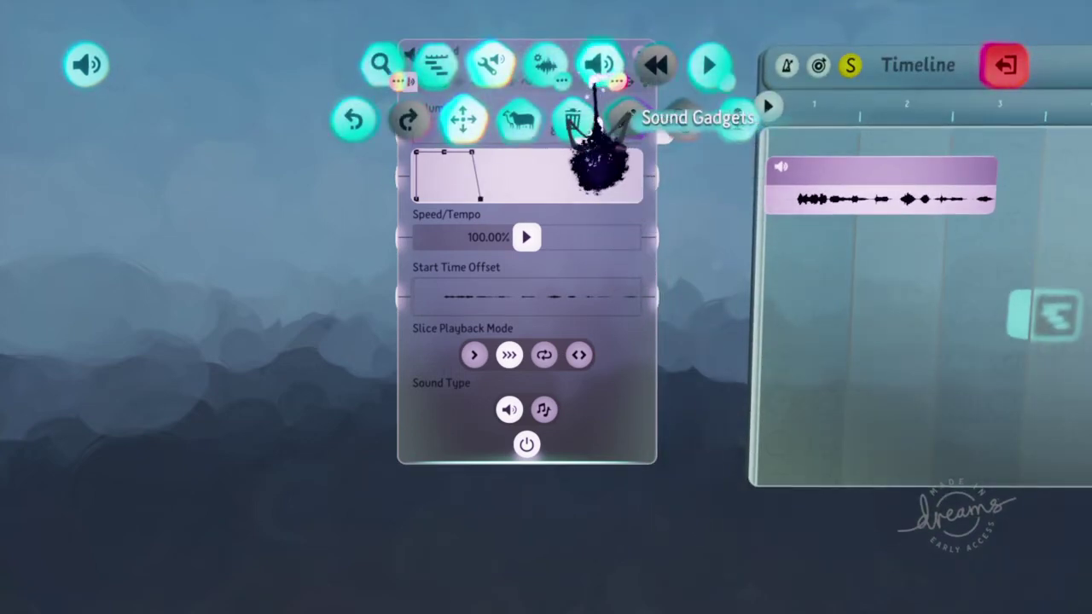
- Place a Master Mixer gadget in the scene beside the timeline and open its channel volume settings
click(596, 76)
click(626, 121)
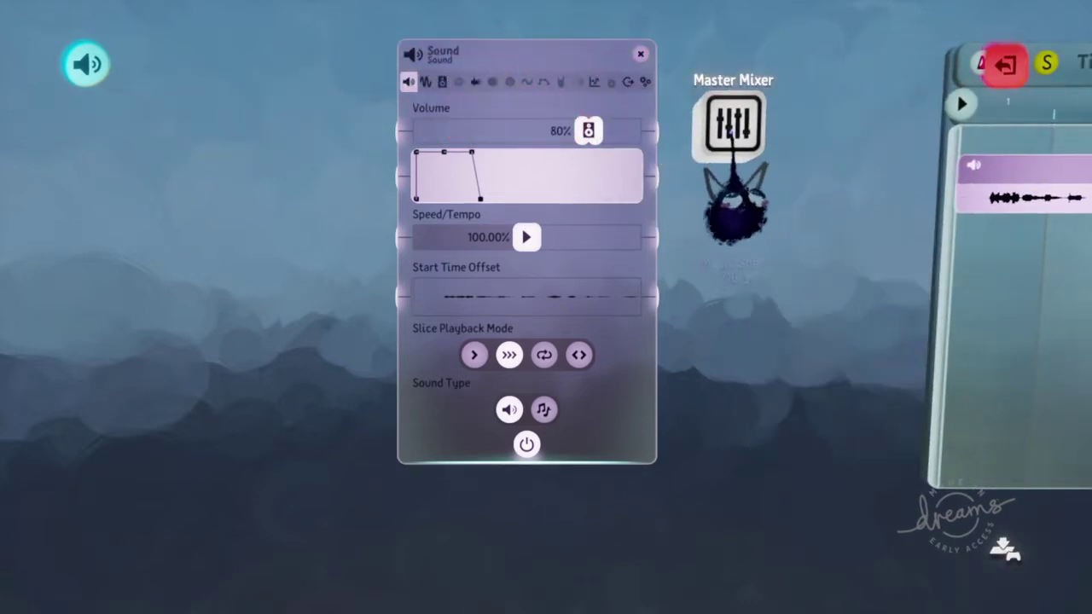
click(731, 128)
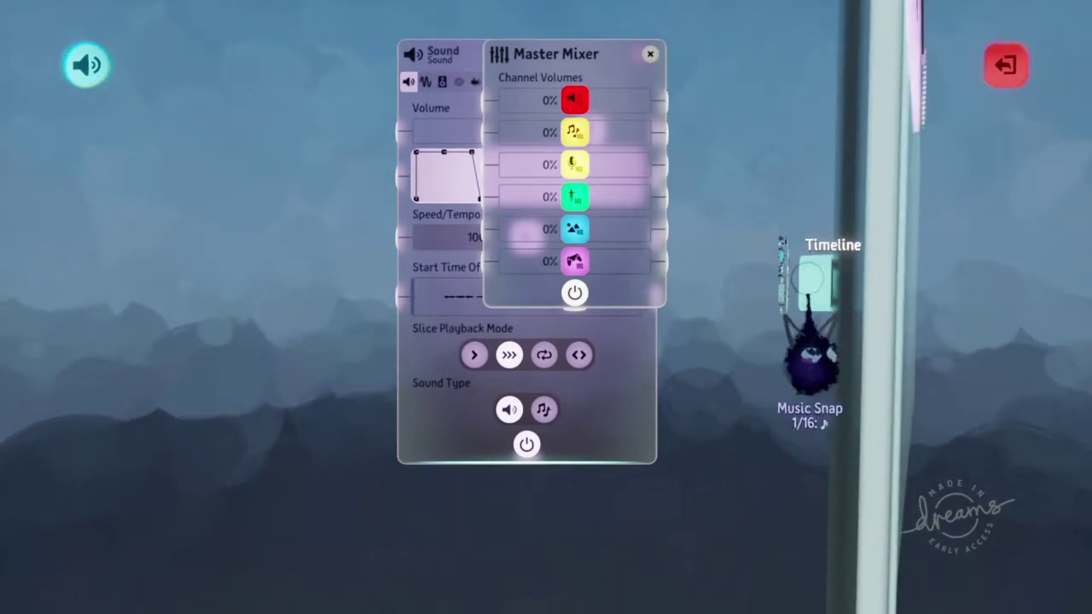
- Examine the timeline's Volume & Channel settings, then close them and the Master Mixer's settings
click(817, 286)
click(742, 112)
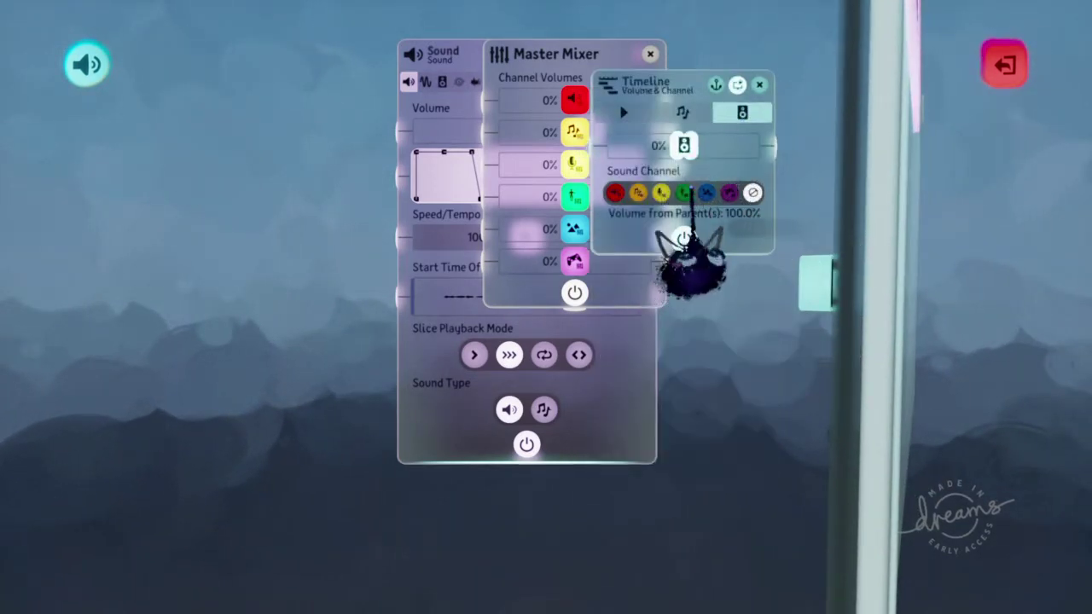
click(758, 84)
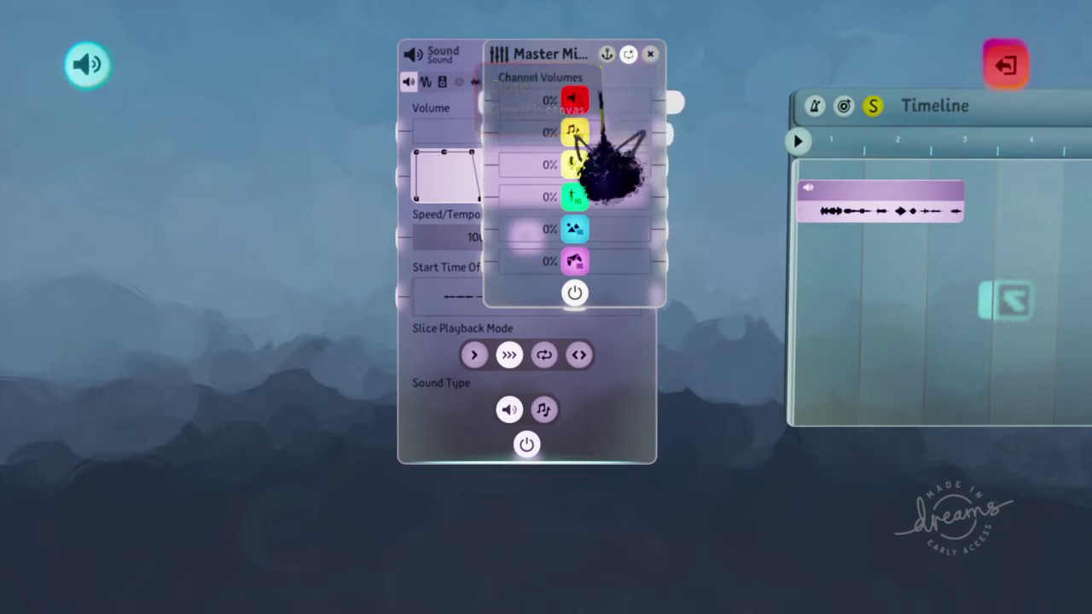
click(650, 54)
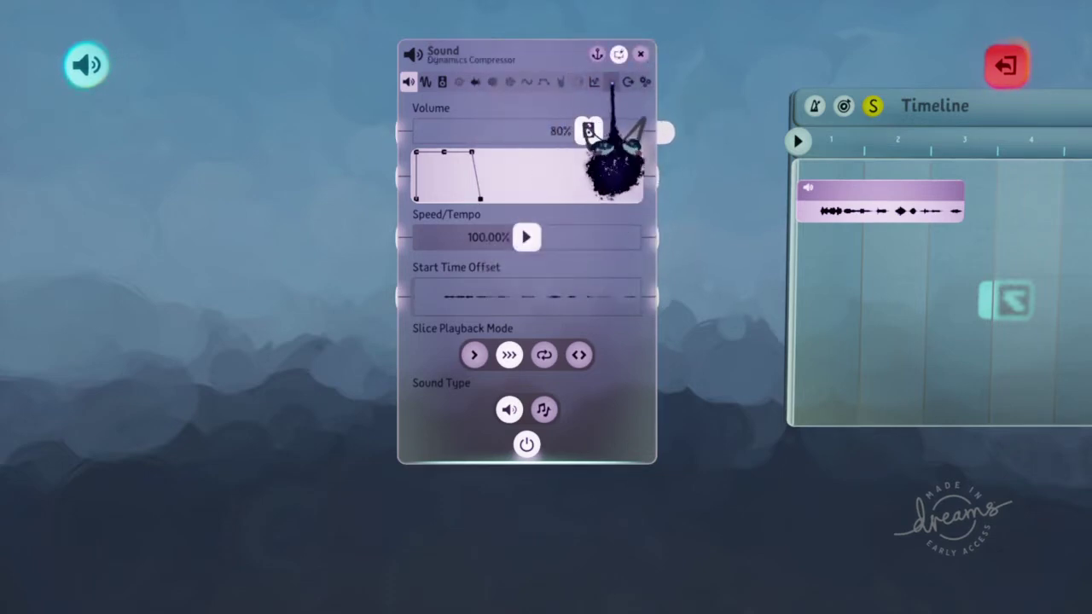
- Examine the recorded clip's Panning, Pitch, Sound FX and Options settings
click(441, 82)
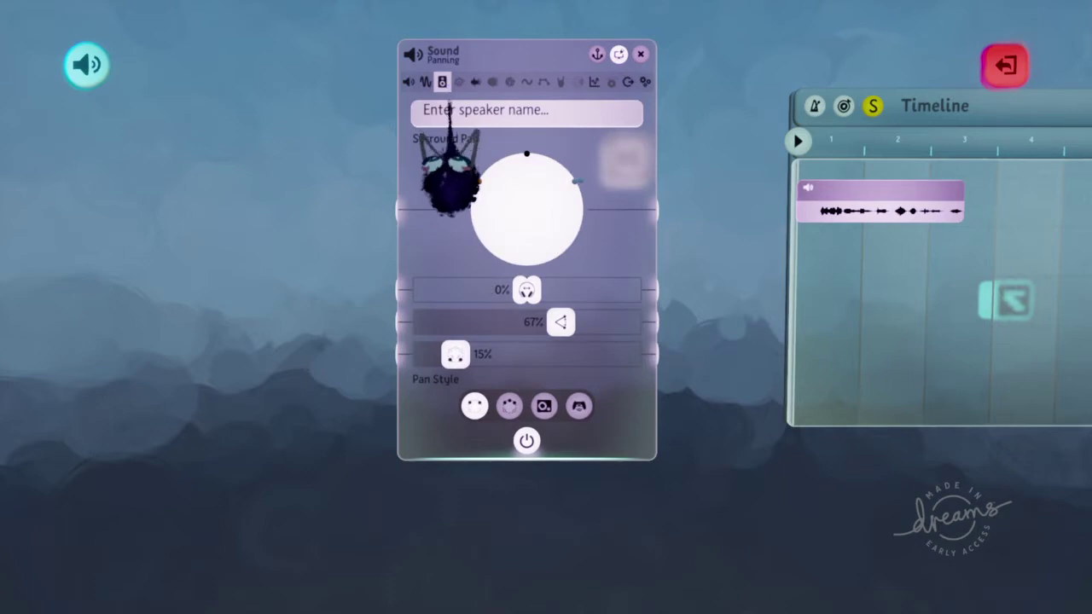
click(424, 82)
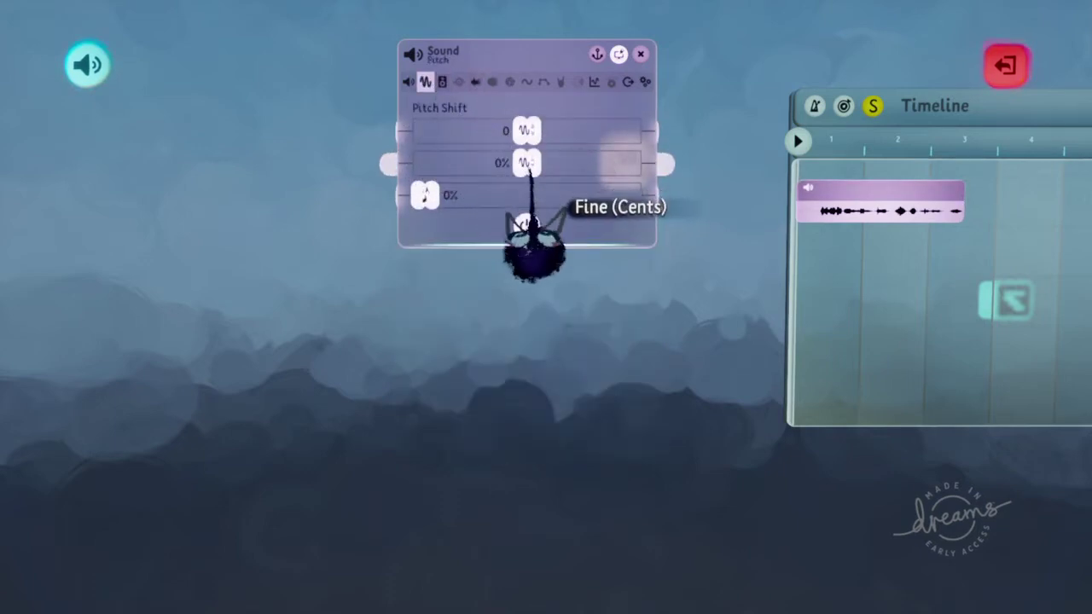
key(Tab)
click(539, 66)
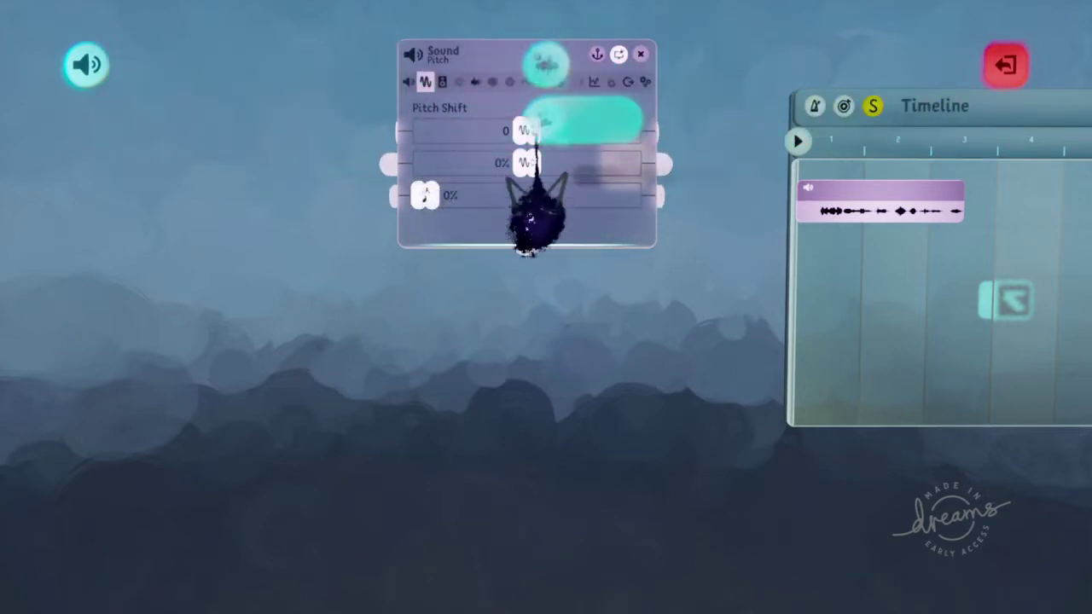
click(442, 81)
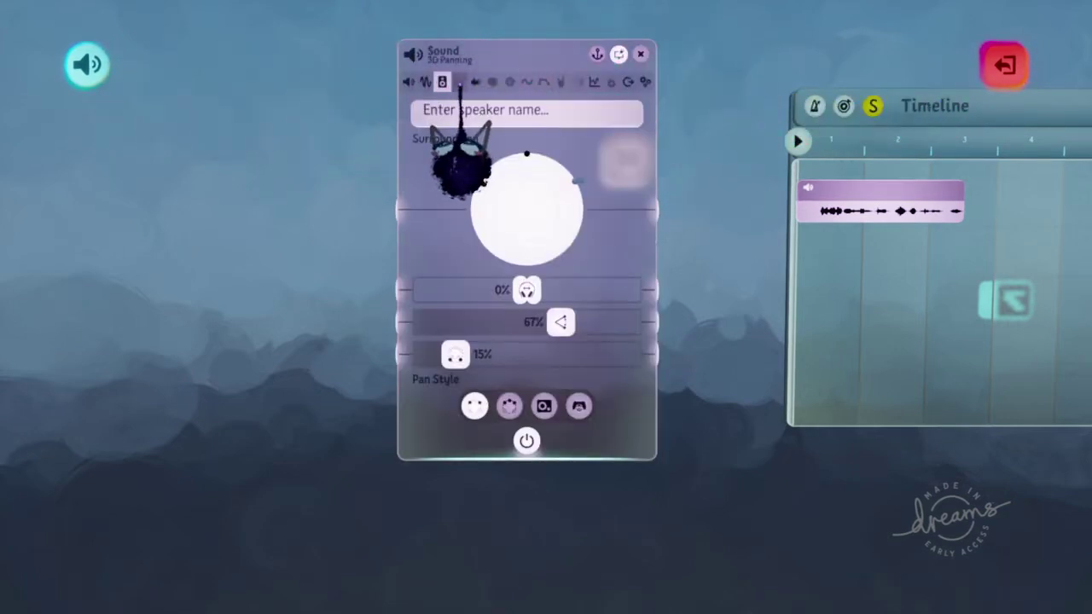
click(475, 81)
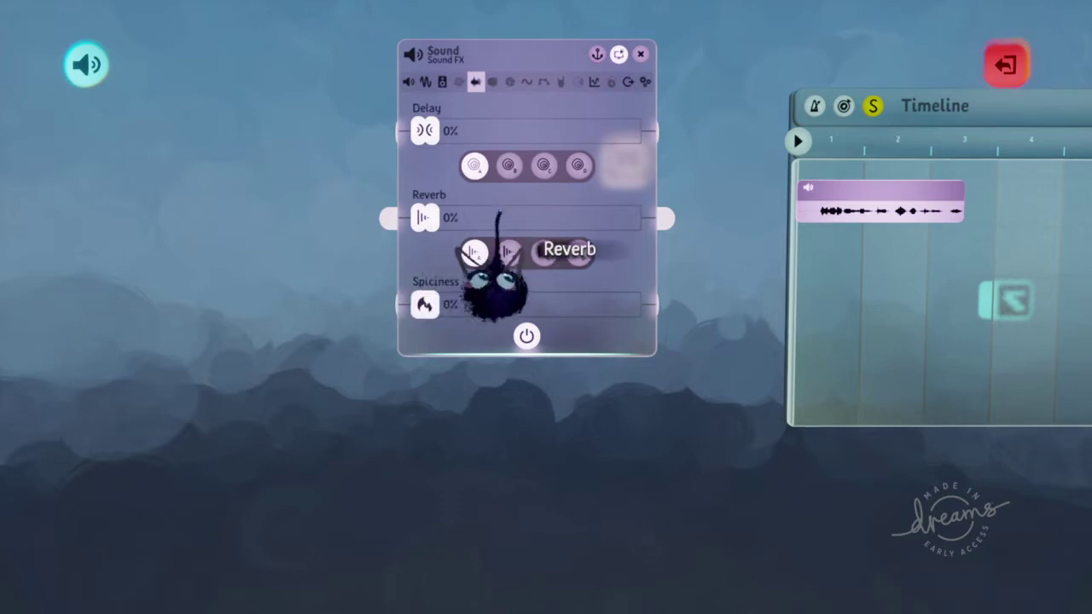
scroll(529, 202, down, 3)
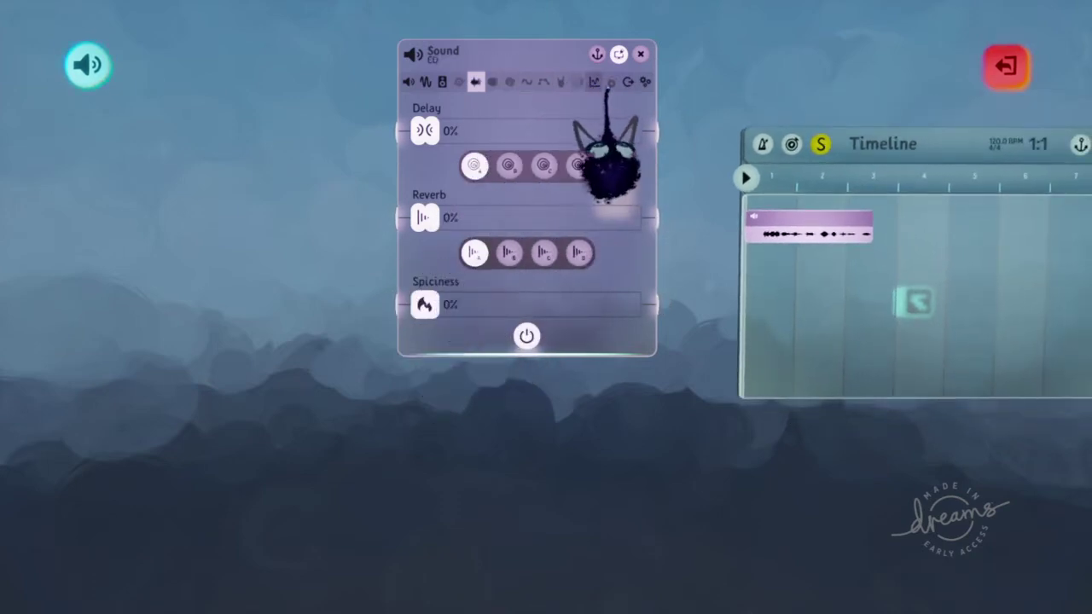
click(645, 82)
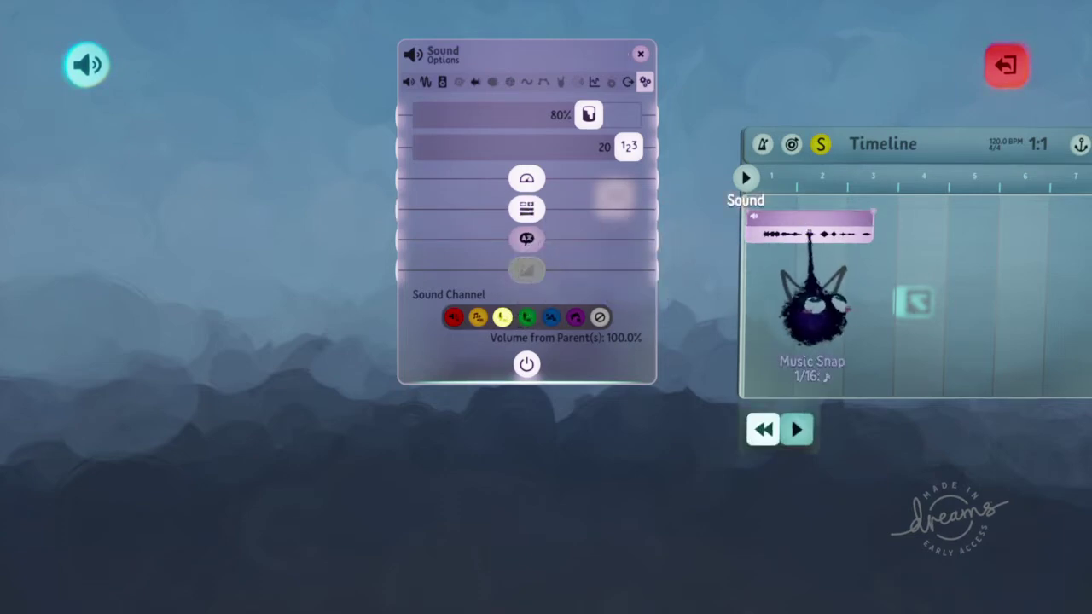
- Open the recorded clip's canvas from the timeline and examine its performance and slice views
click(798, 231)
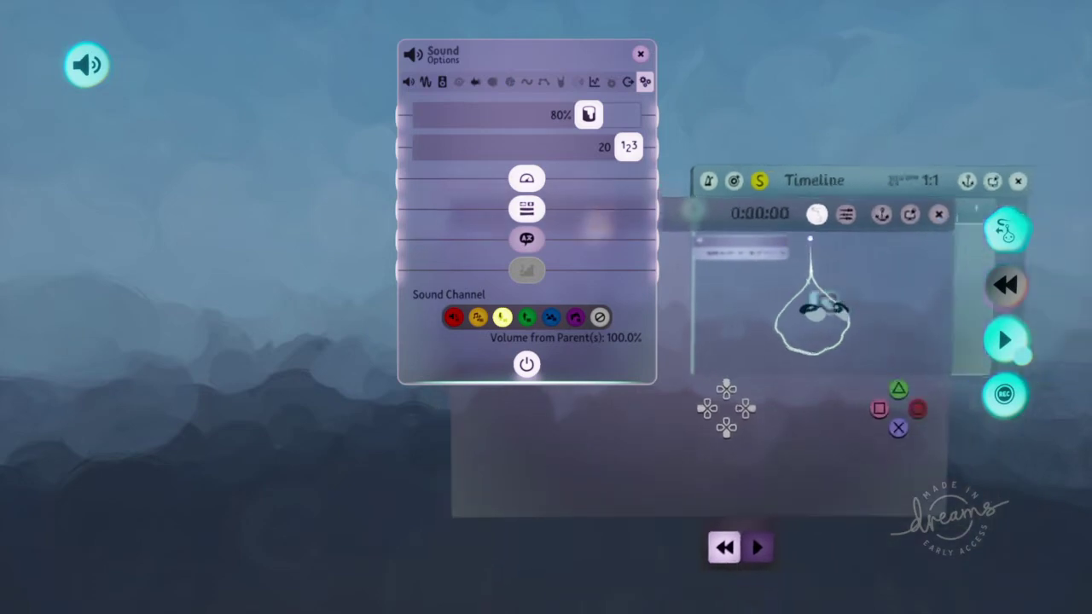
click(801, 222)
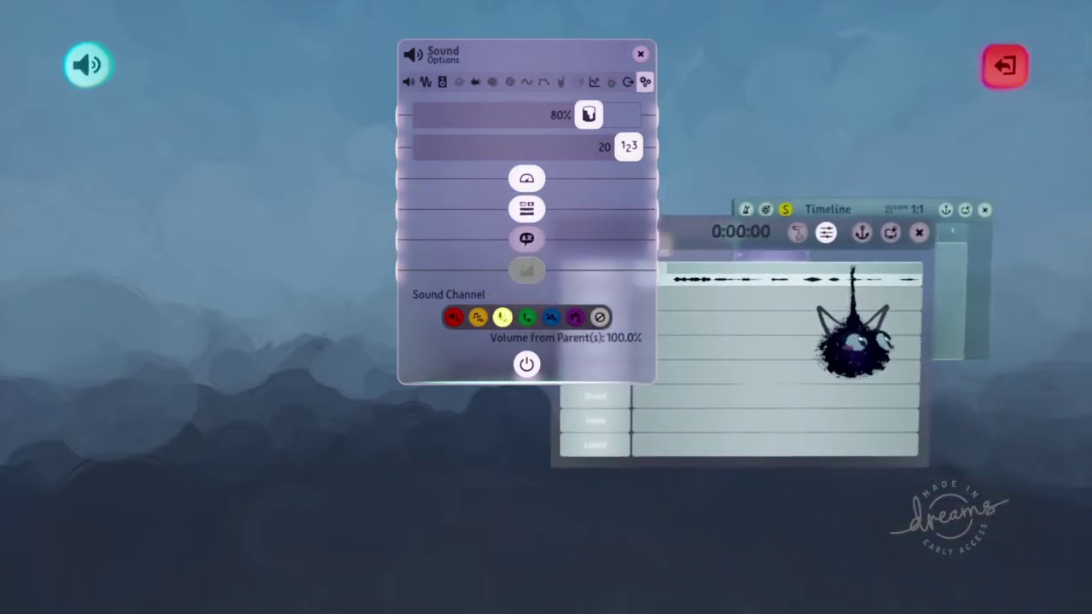
click(918, 232)
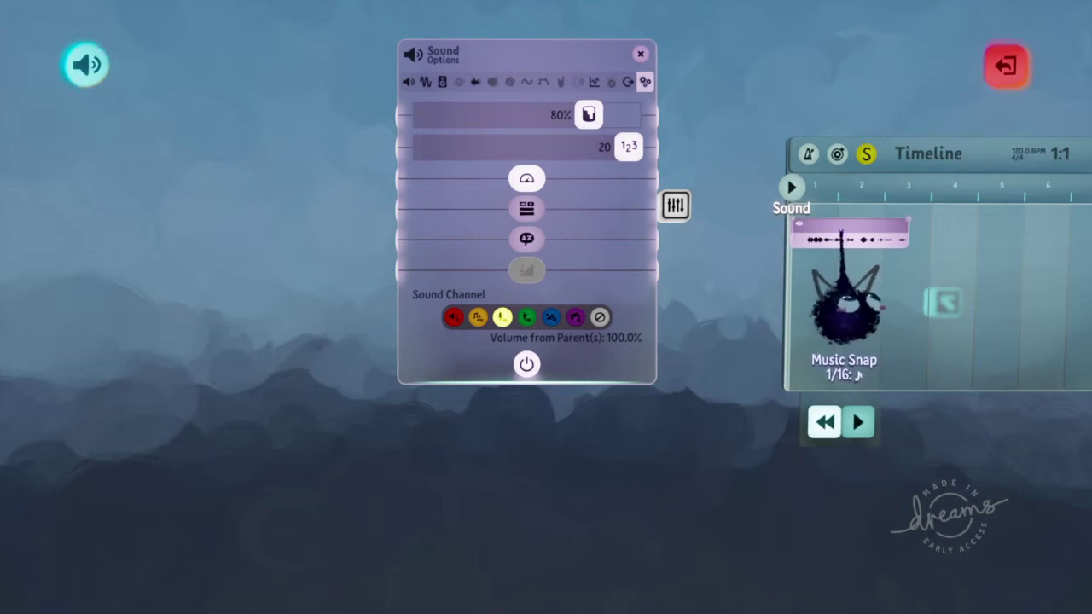
click(841, 237)
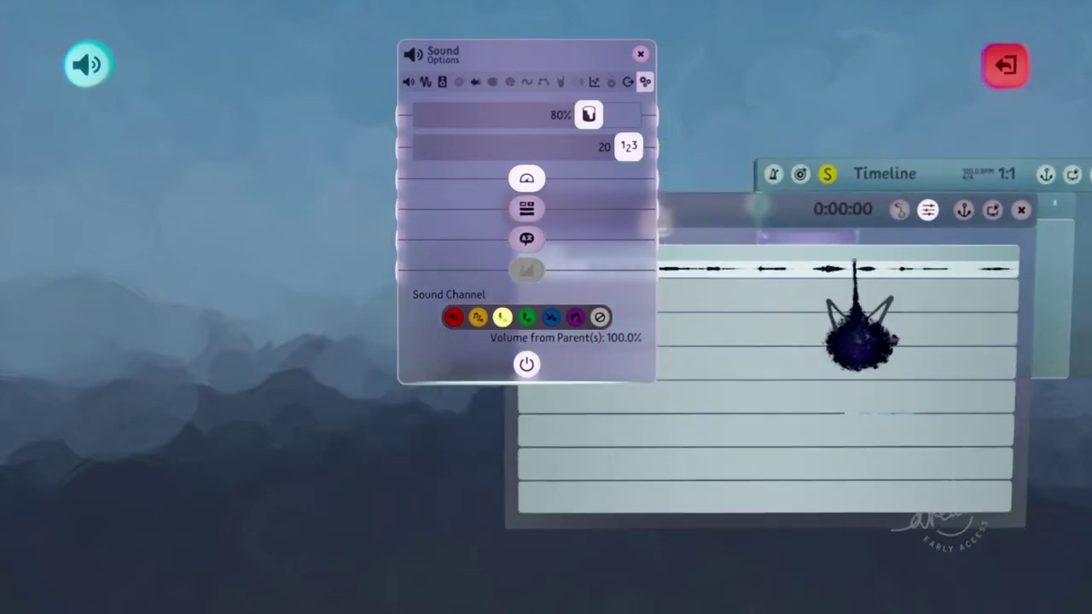
- Switch the recorded clip's Sound Type to the musical instrument option and remove its recorded slice
click(408, 81)
click(543, 409)
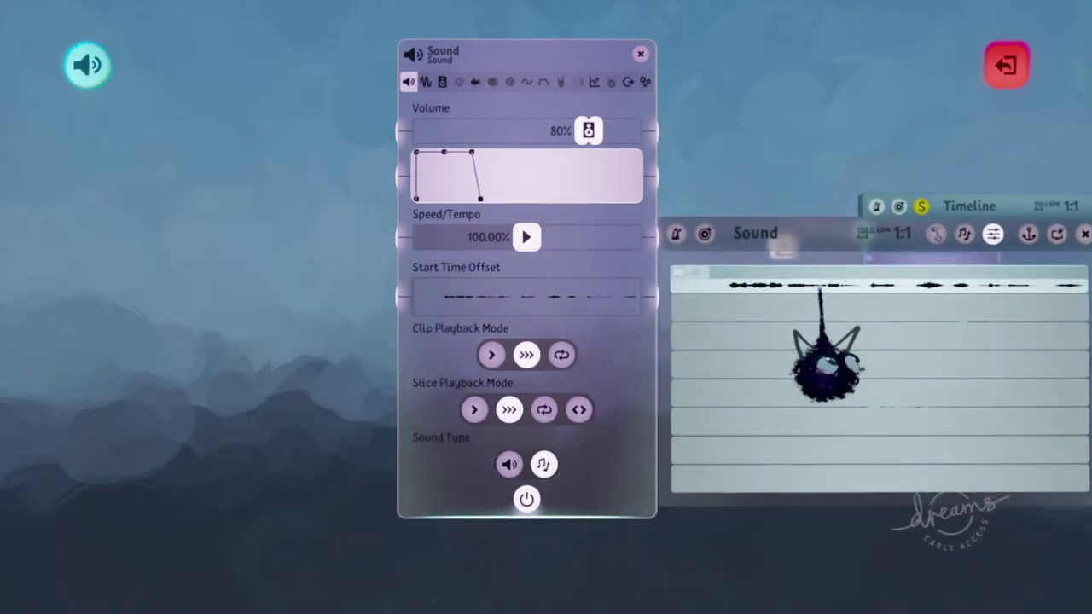
key(ctrl+z)
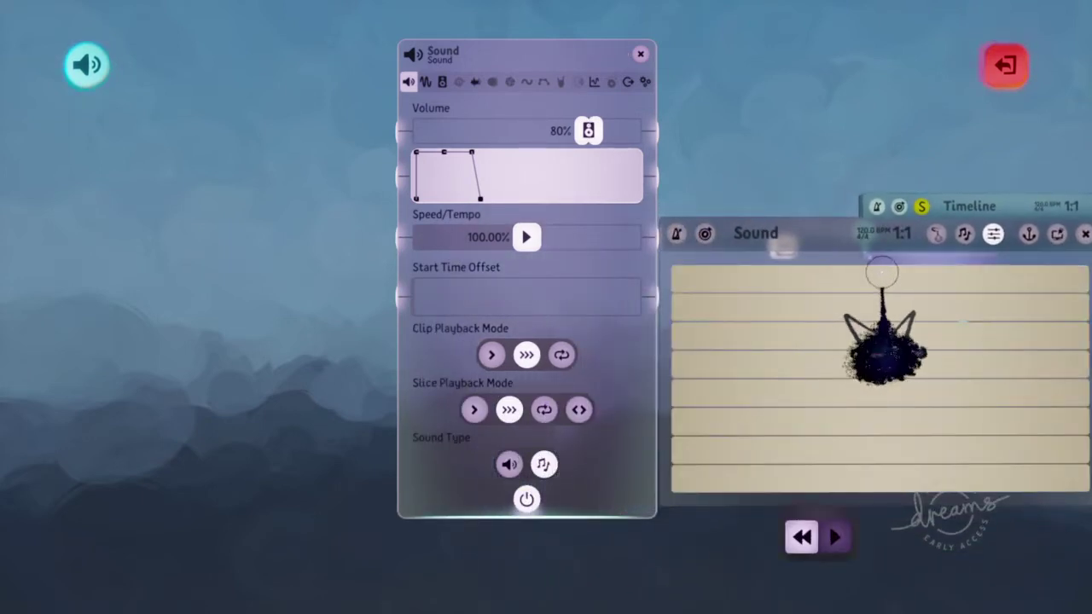
- Look at the instrument's Piano Roll View and return to its slice view
click(966, 234)
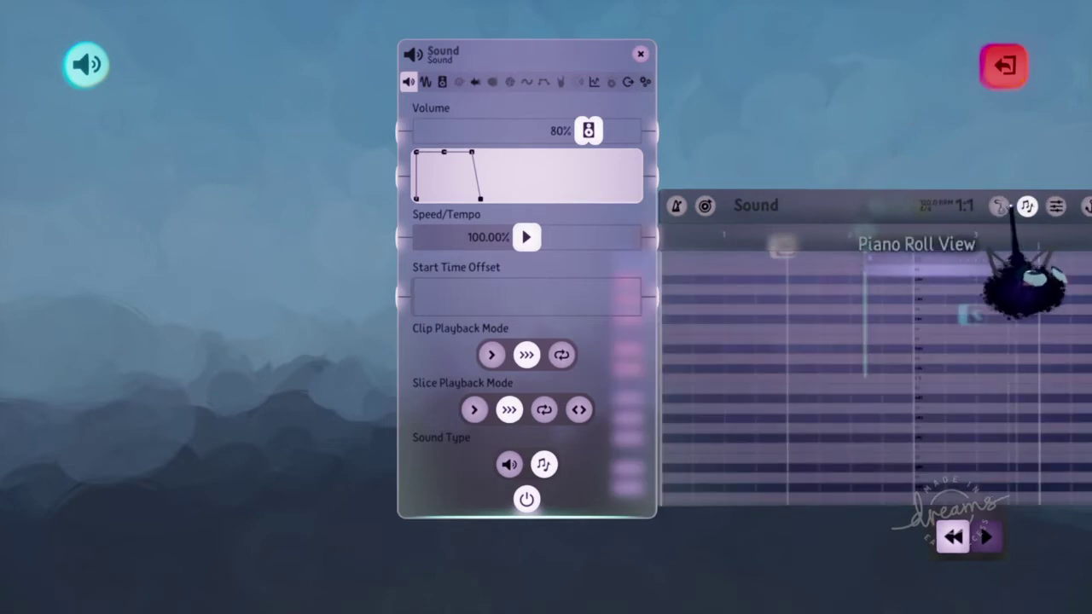
click(981, 207)
click(1003, 230)
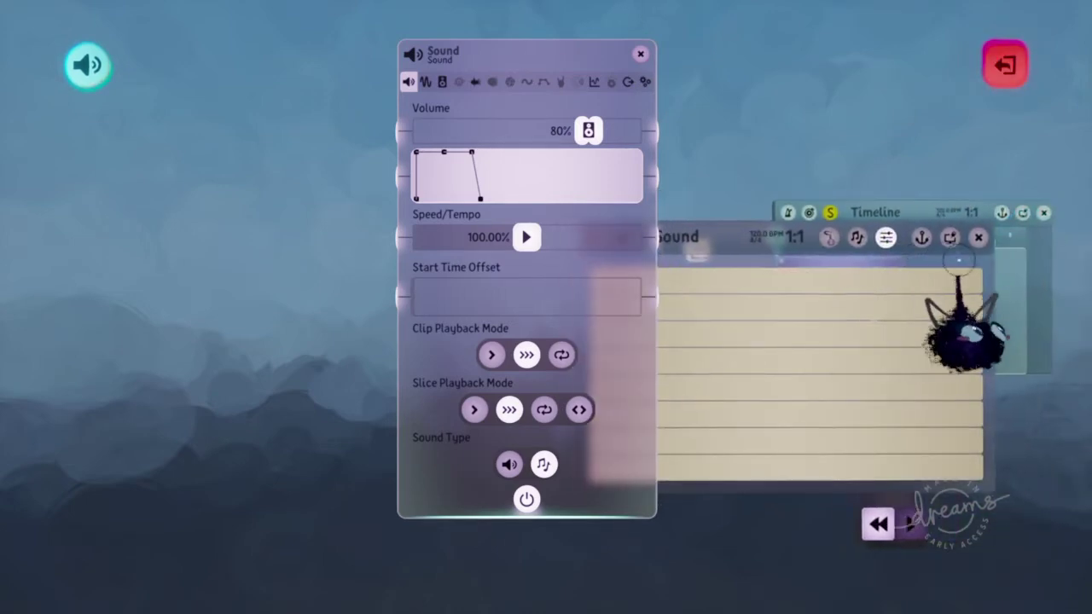
- Close the instrument's canvas and delete the recorded sound clip from the timeline
click(958, 237)
scroll(845, 289, up, 2)
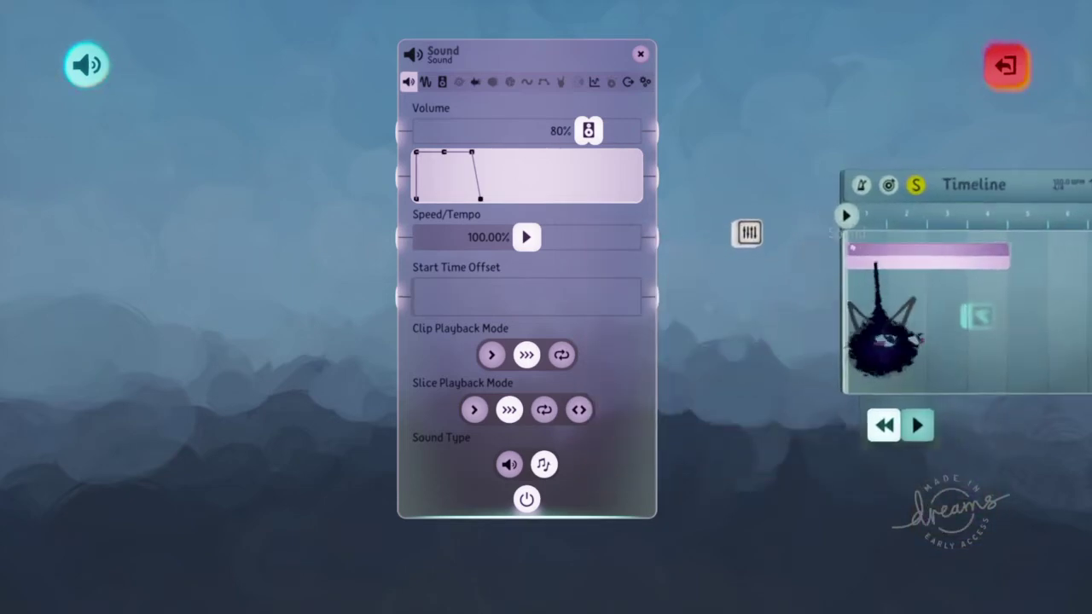
key(Delete)
- Open the instrument search from the sound tools, bringing the timeline into view
click(391, 73)
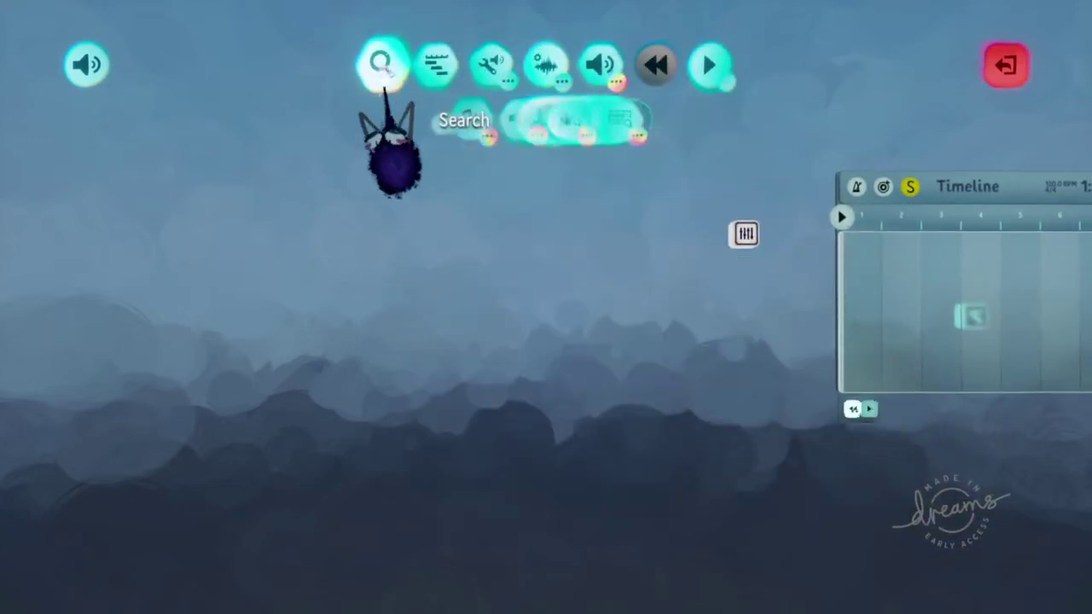
middle_drag(635, 157, 621, 159)
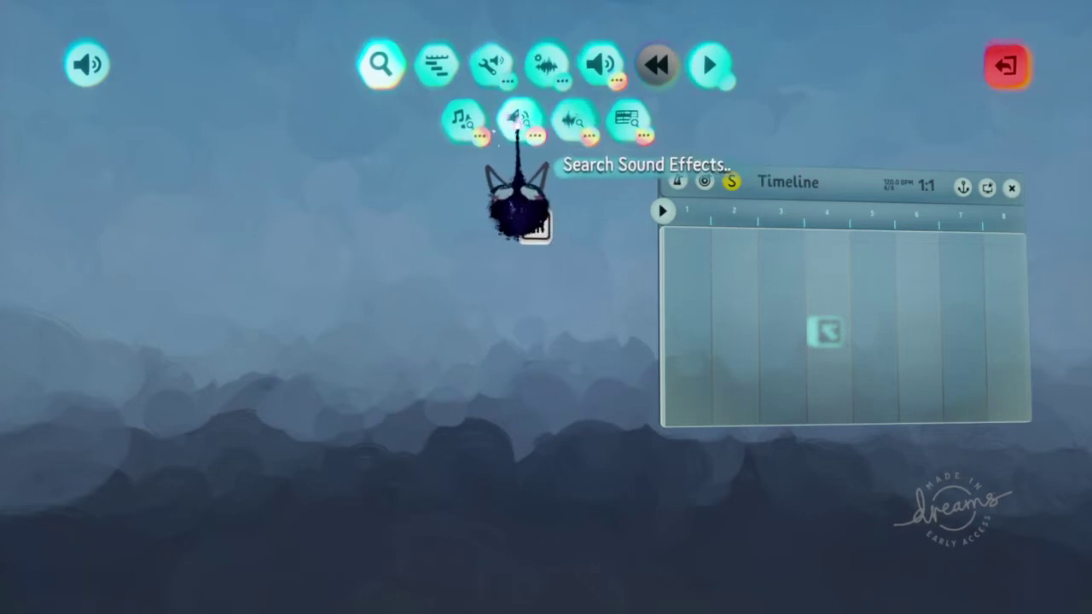
click(461, 126)
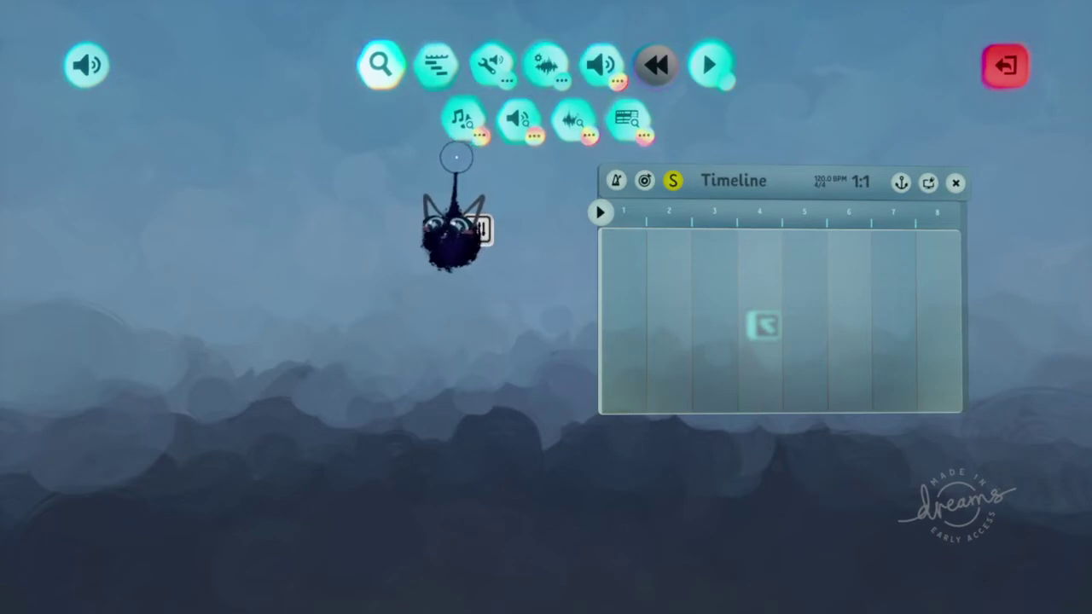
click(458, 123)
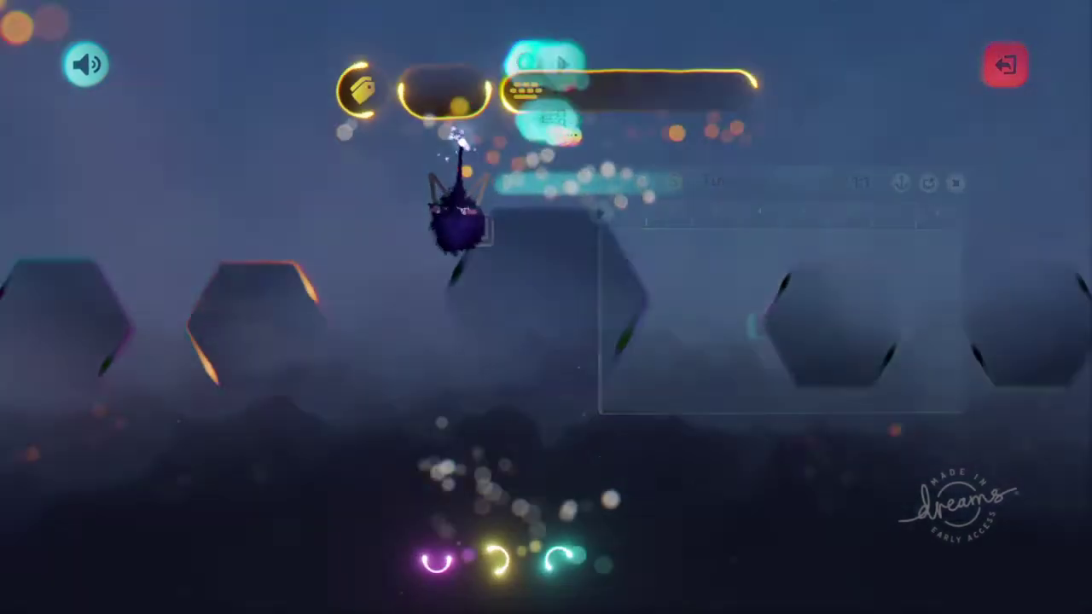
- Browse the recommended instruments and place Voxator at the start of the timeline's uppermost track
scroll(529, 280, left, 3)
scroll(534, 289, right, 5)
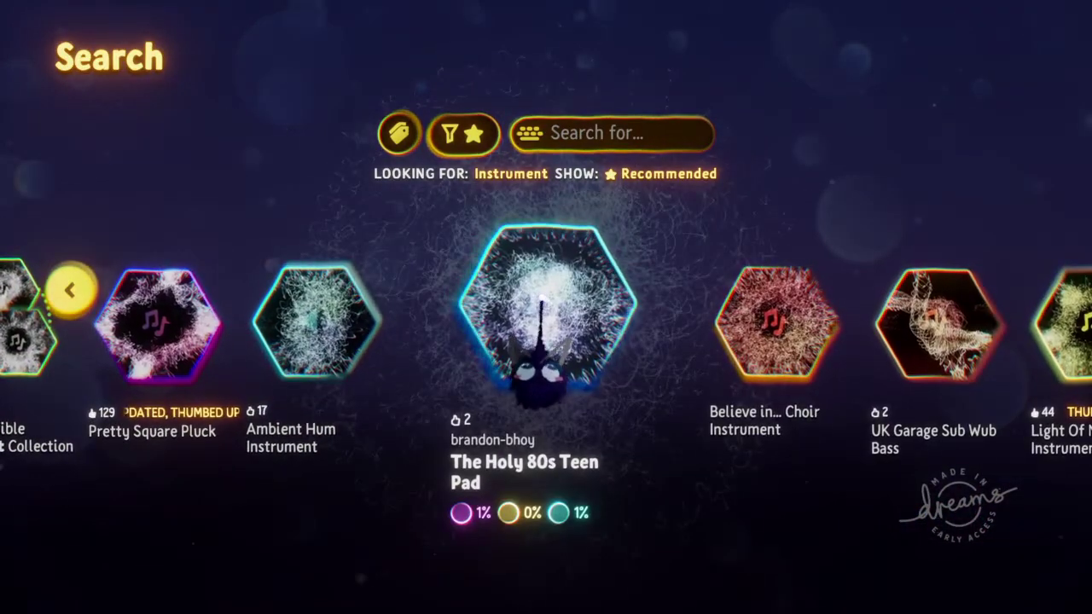
scroll(543, 301, right, 2)
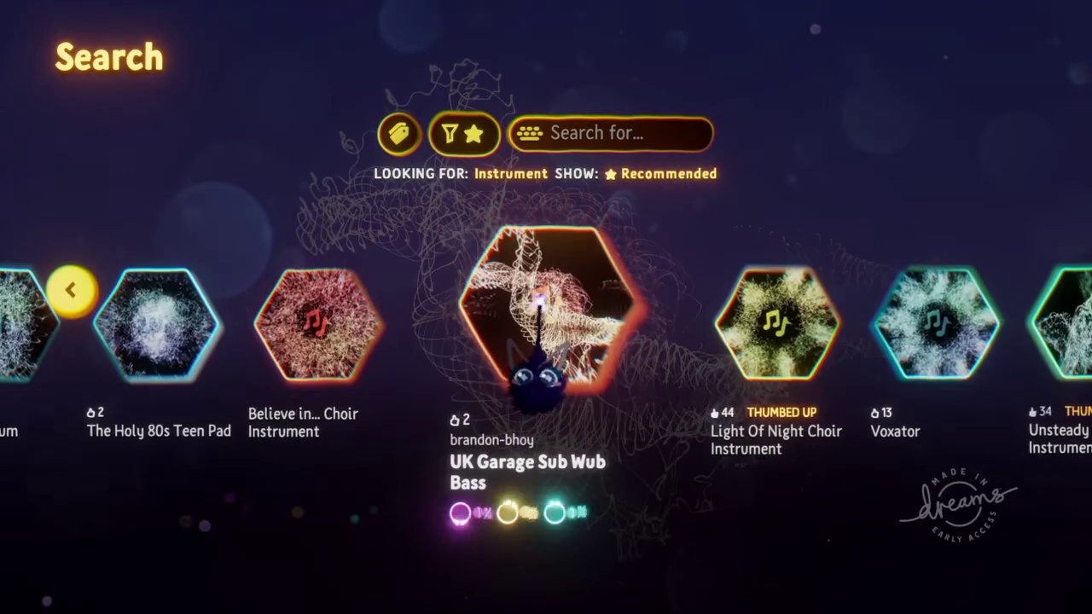
scroll(542, 301, right, 2)
click(539, 324)
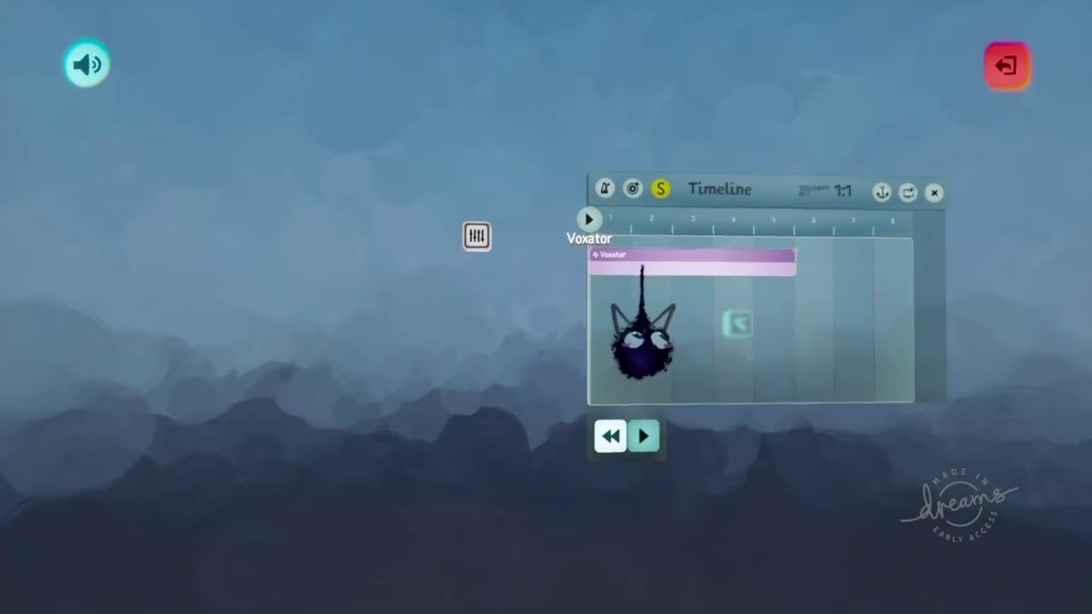
- Open the Voxator canvas and examine its performance field, piano roll and slice views
click(640, 266)
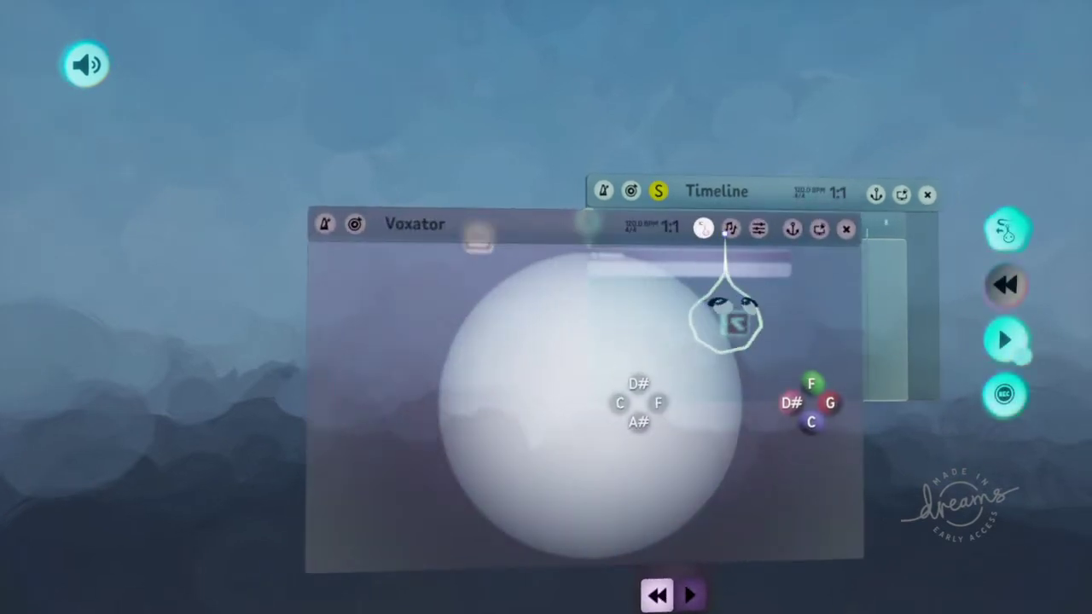
click(731, 229)
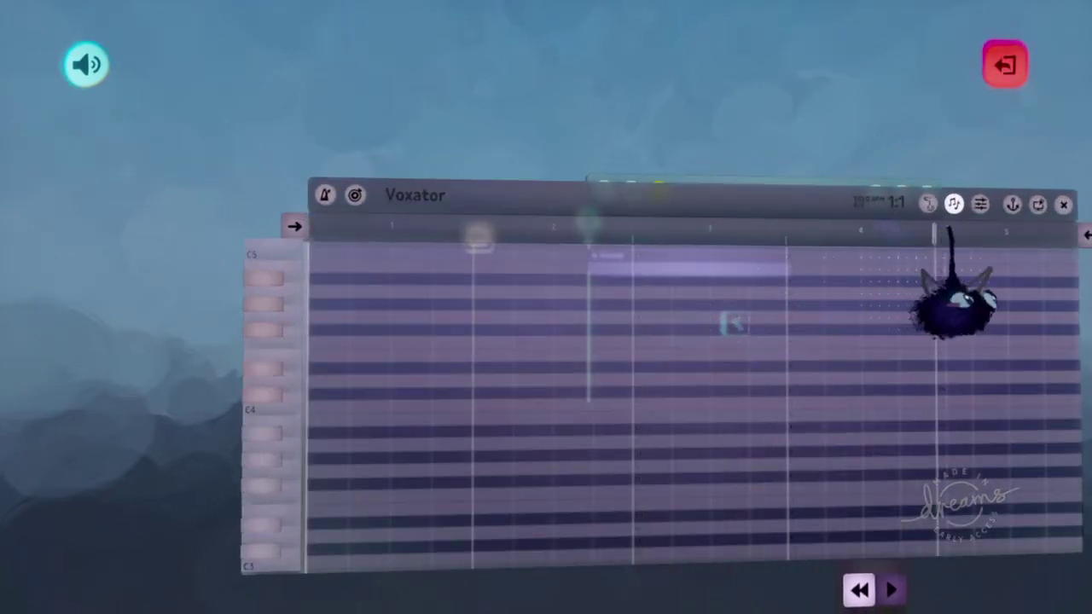
click(981, 203)
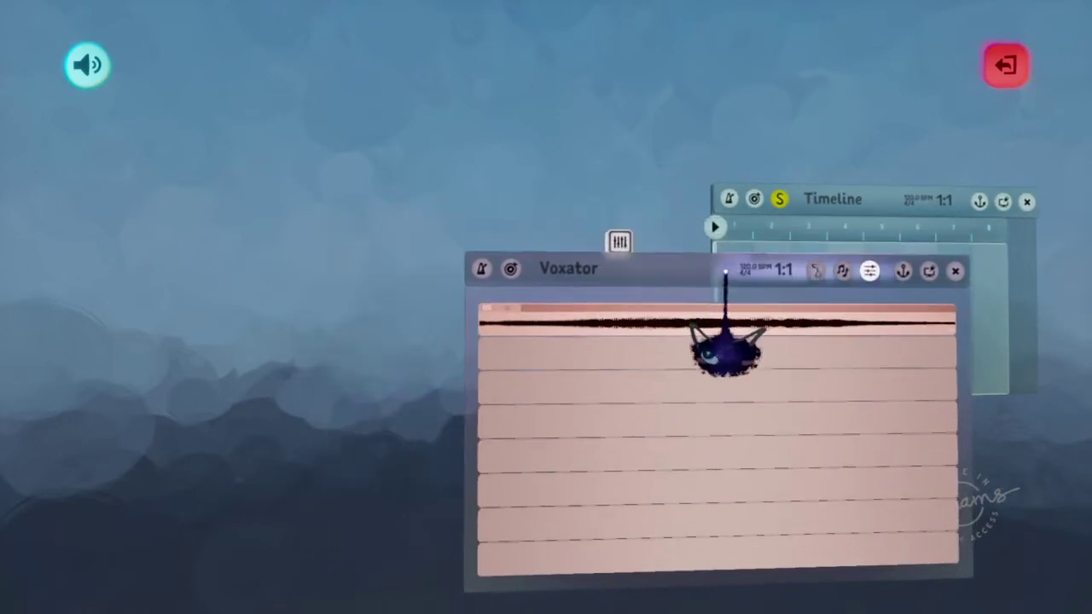
- Open Voxator's uppermost slice in the Slice Editor and examine its tuning and its start and end points
scroll(546, 334, up, 3)
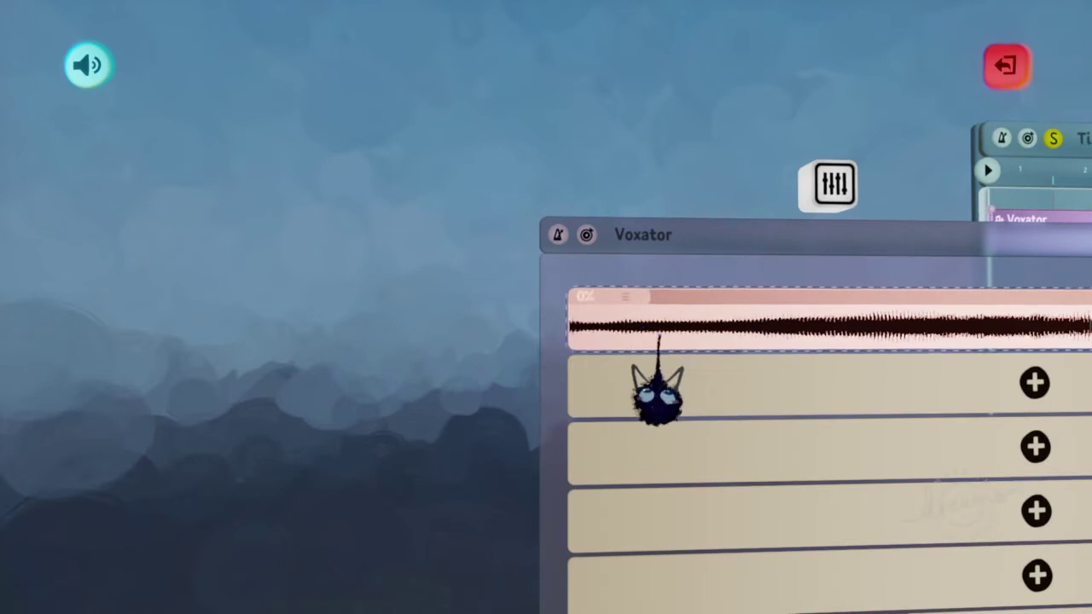
click(627, 297)
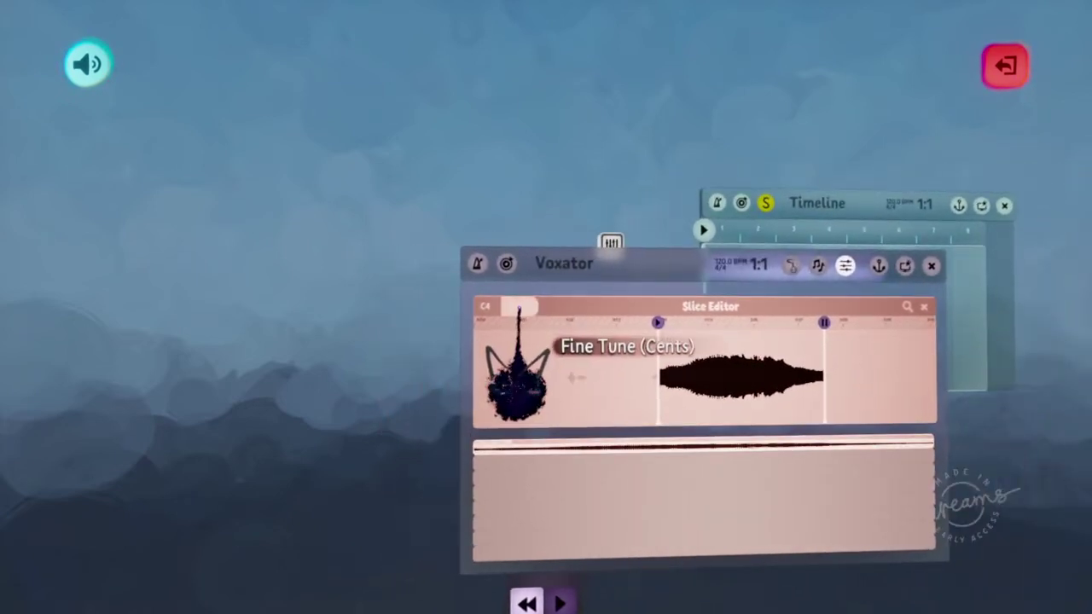
scroll(653, 365, up, 3)
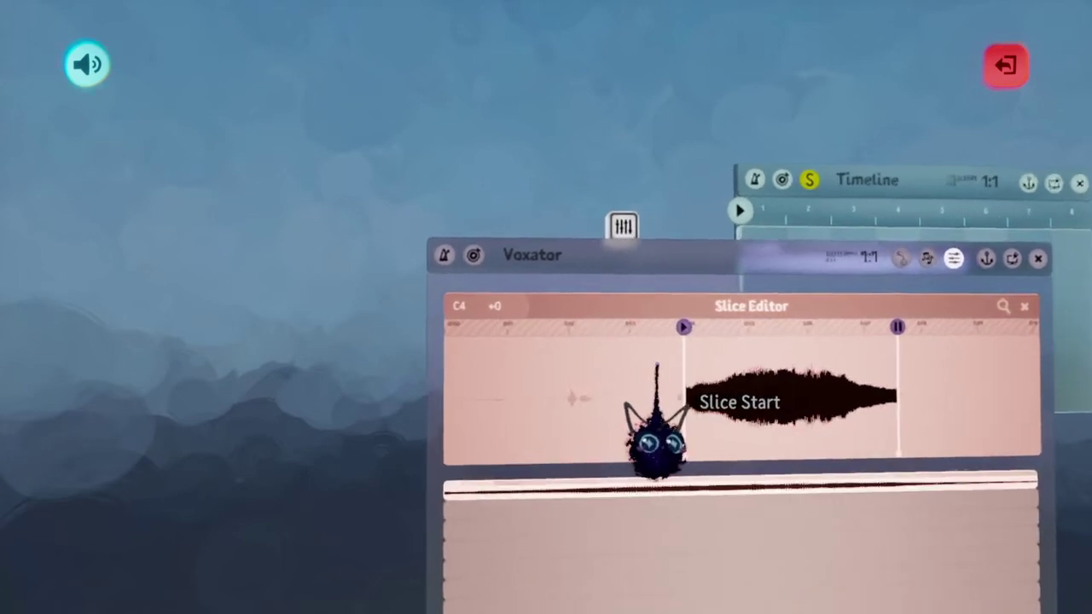
scroll(637, 353, down, 1)
scroll(683, 362, right, 3)
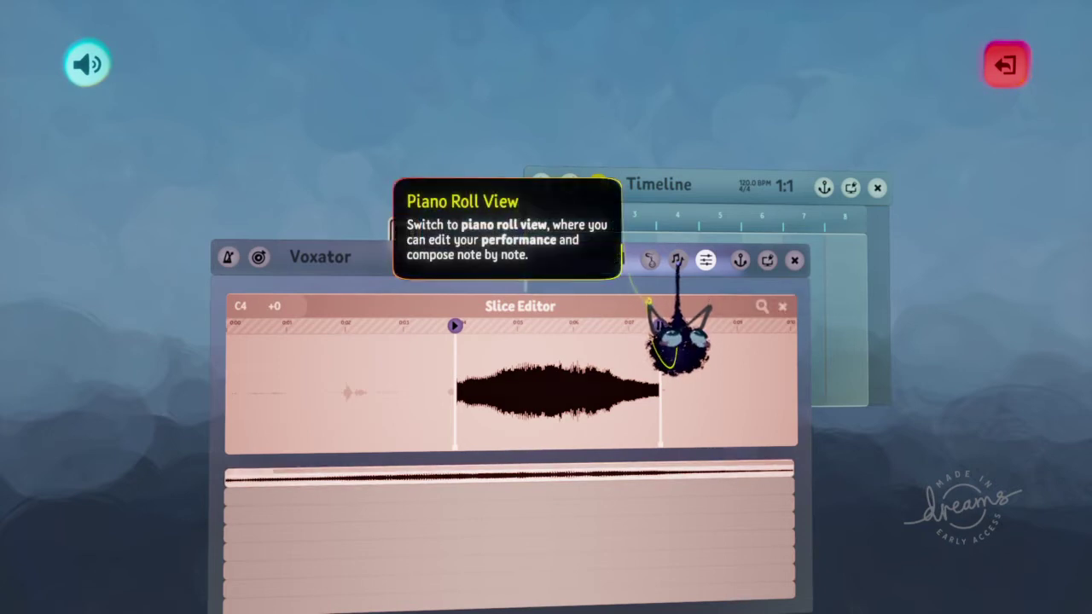
- Switch Voxator to the piano roll view and draw five notes at varying pitches across bars 1 to 4
click(677, 258)
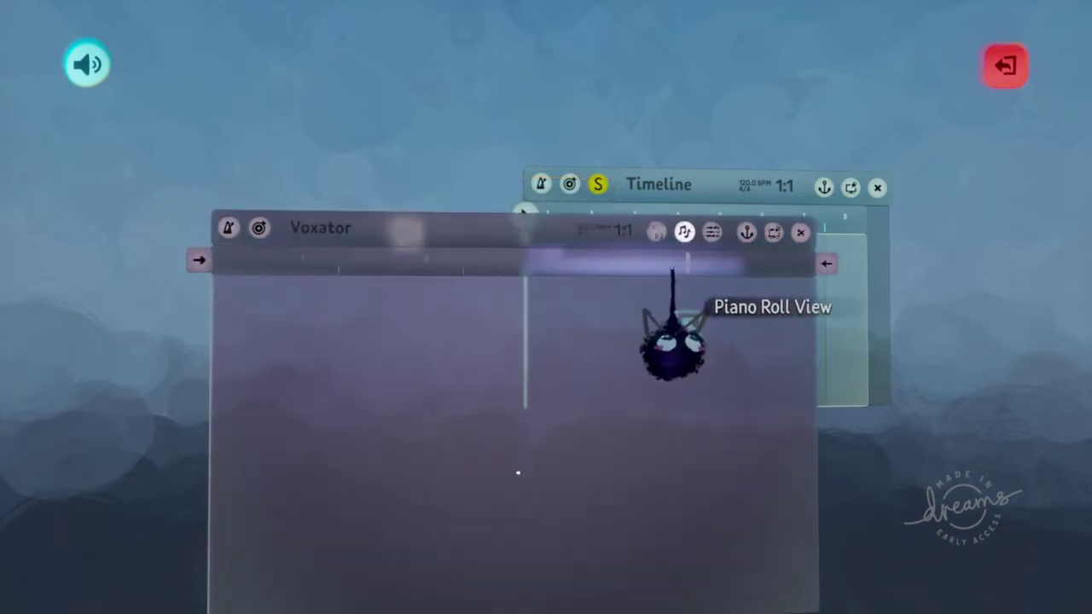
scroll(413, 400, down, 3)
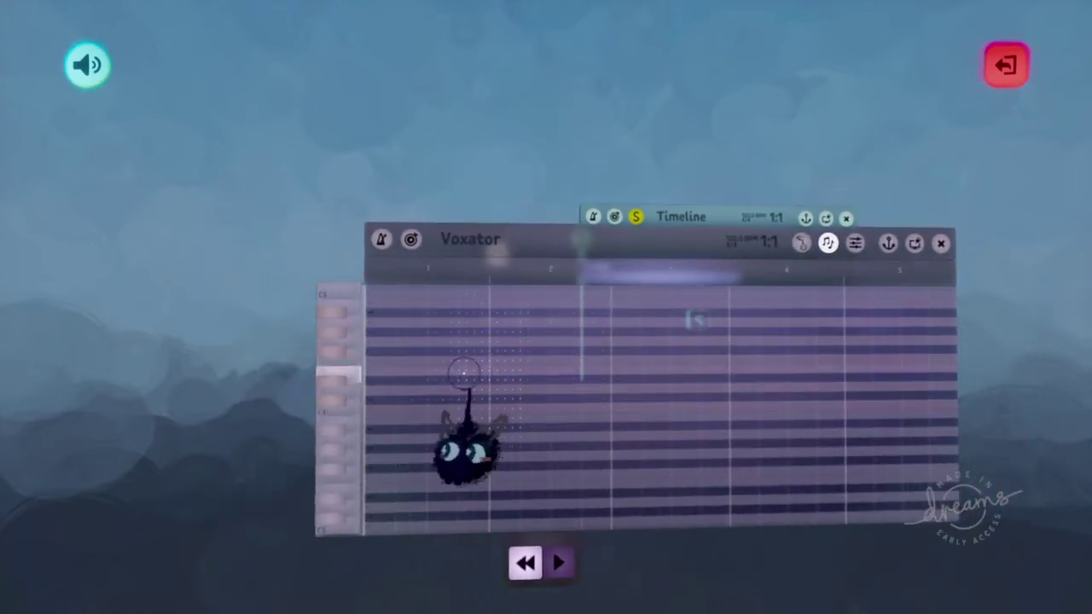
click(491, 64)
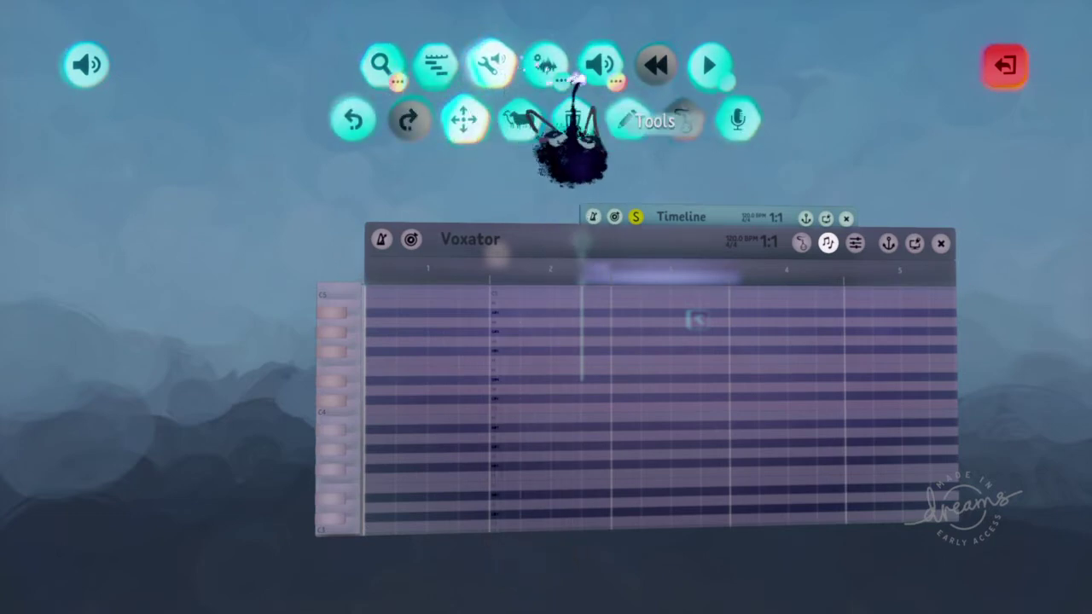
click(635, 126)
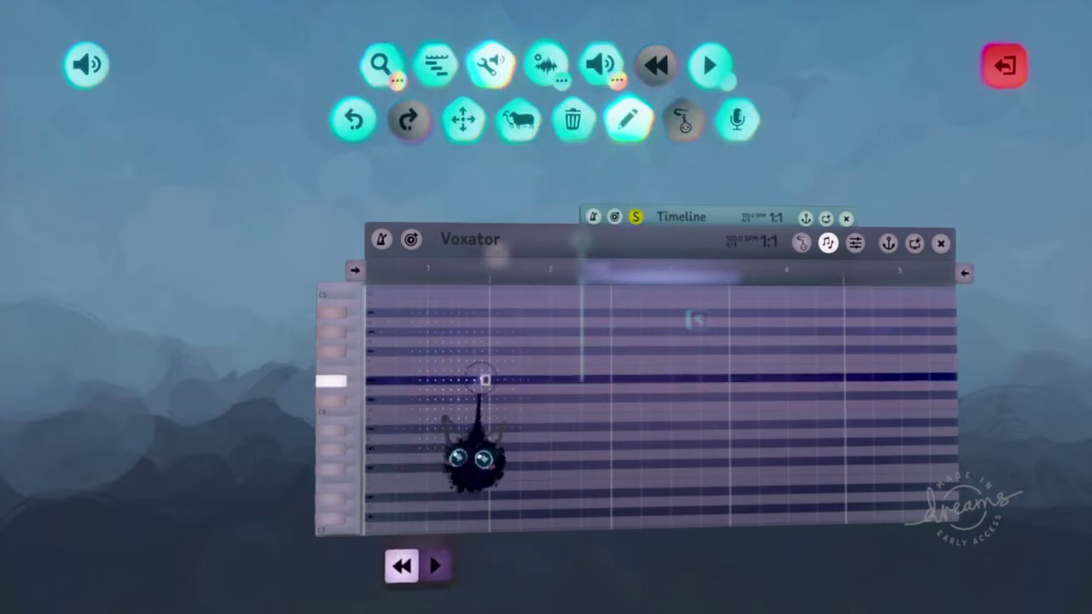
drag(392, 391, 458, 390)
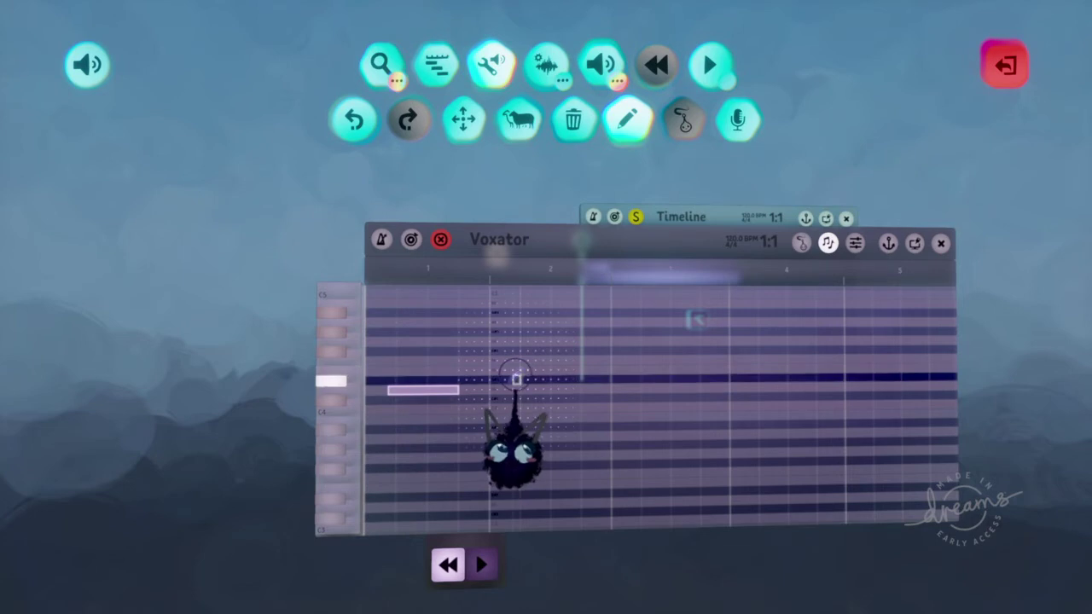
drag(514, 370, 597, 369)
drag(559, 436, 648, 437)
drag(687, 378, 782, 378)
drag(746, 443, 822, 443)
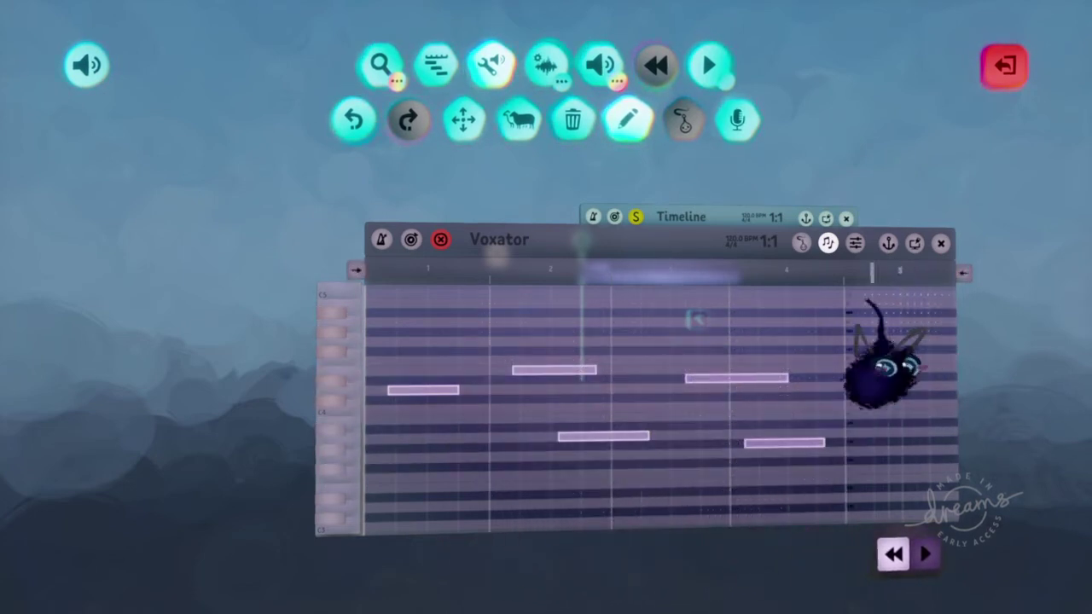
- Undo all five notes drawn in Voxator's piano roll
key(ctrl+z)
key(ctrl+z)
key(ctrl+z)
key(ctrl+z)
key(ctrl+z)
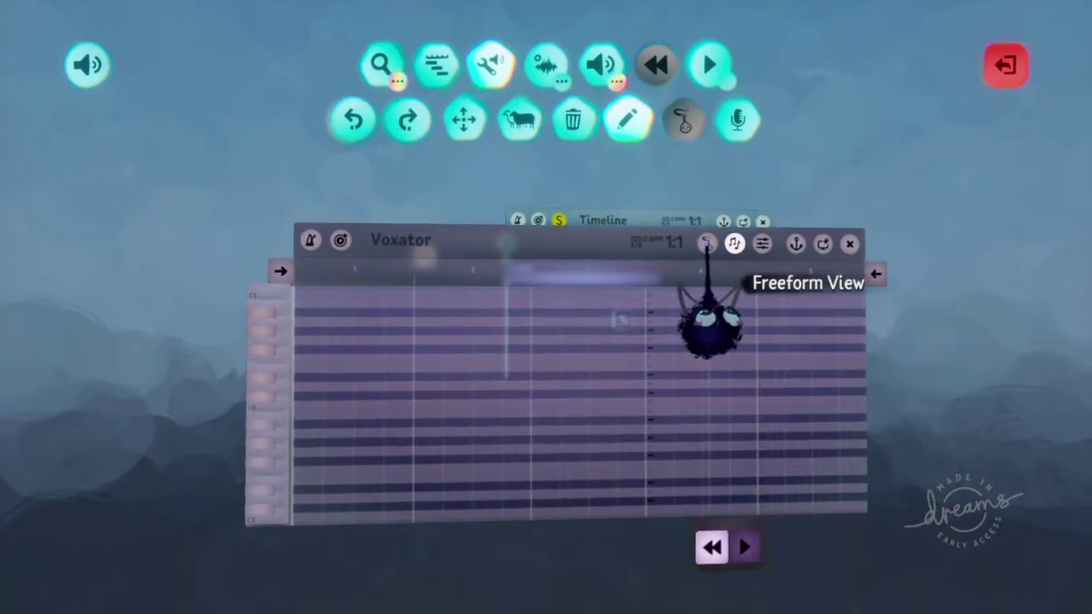
- Return Voxator to the freeform view and set its arpeggiator to a range of 4 with only notes 3 and 6 enabled
click(706, 243)
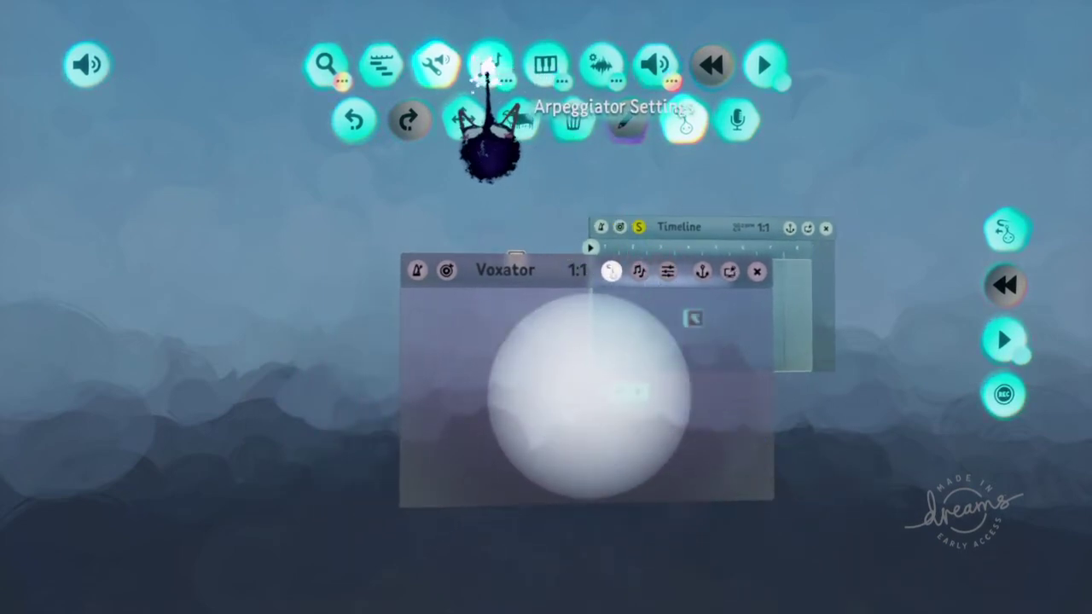
click(488, 68)
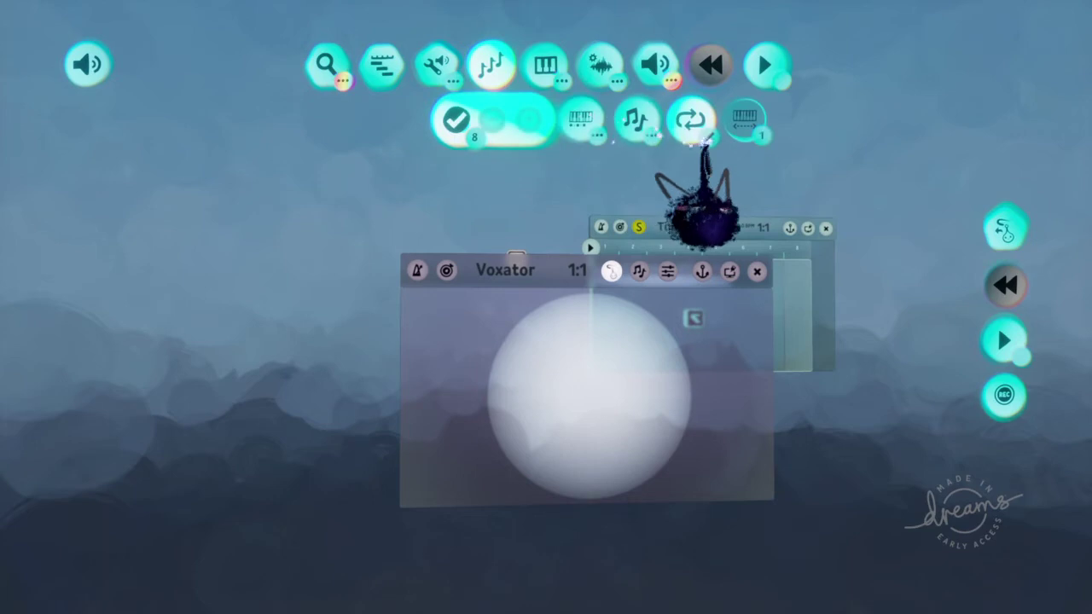
drag(745, 128, 750, 226)
click(747, 126)
click(570, 125)
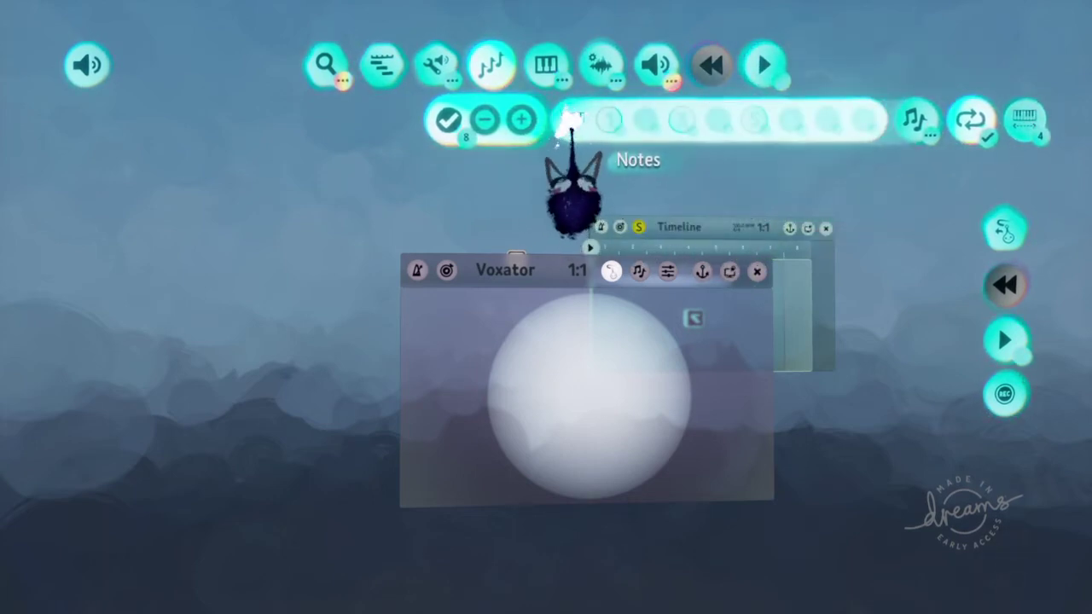
click(789, 122)
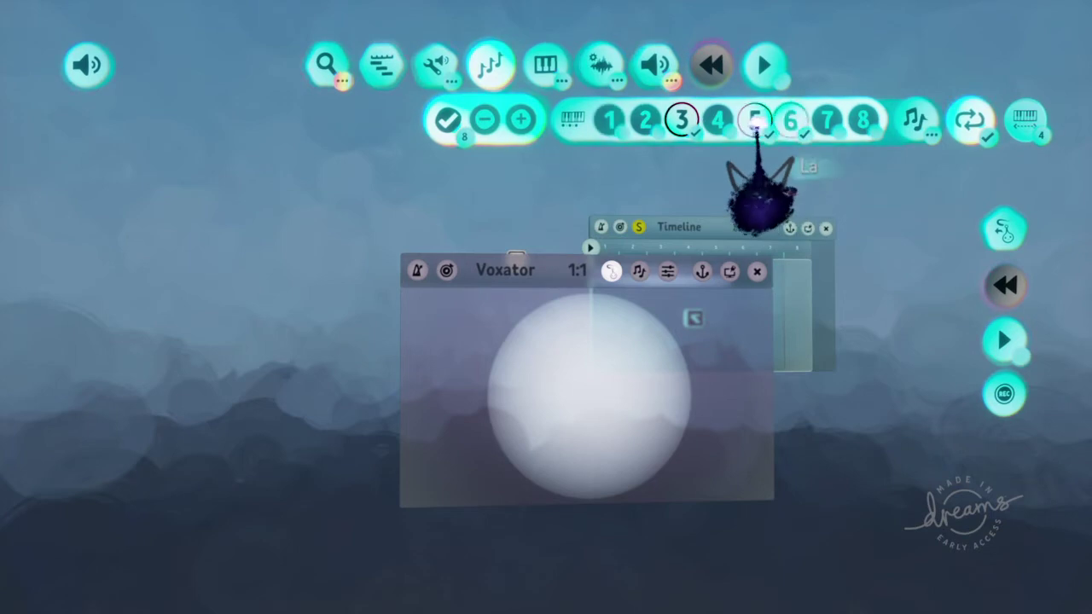
click(755, 120)
- Record an arpeggiated Voxator performance using C, D# and G at 1/8 speed, stop recording and close the canvas
click(716, 328)
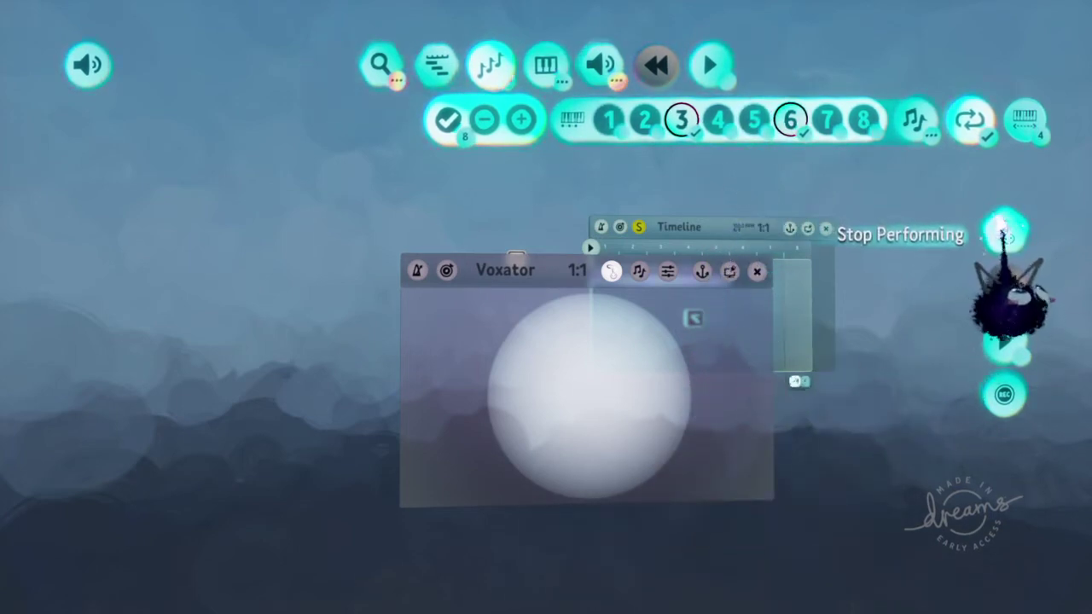
click(1004, 230)
click(1005, 314)
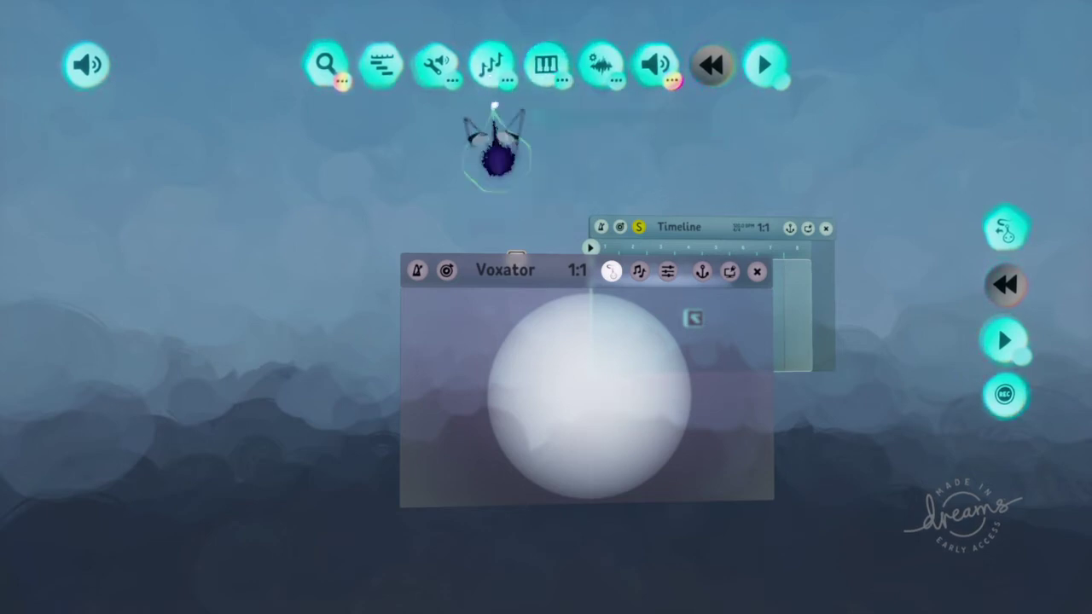
click(491, 68)
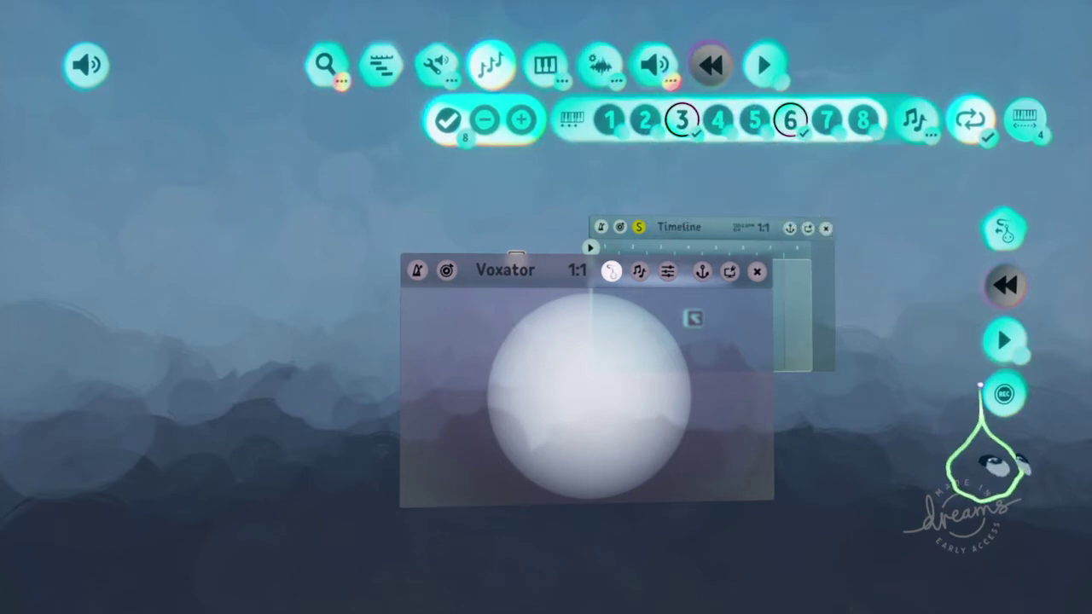
click(1004, 394)
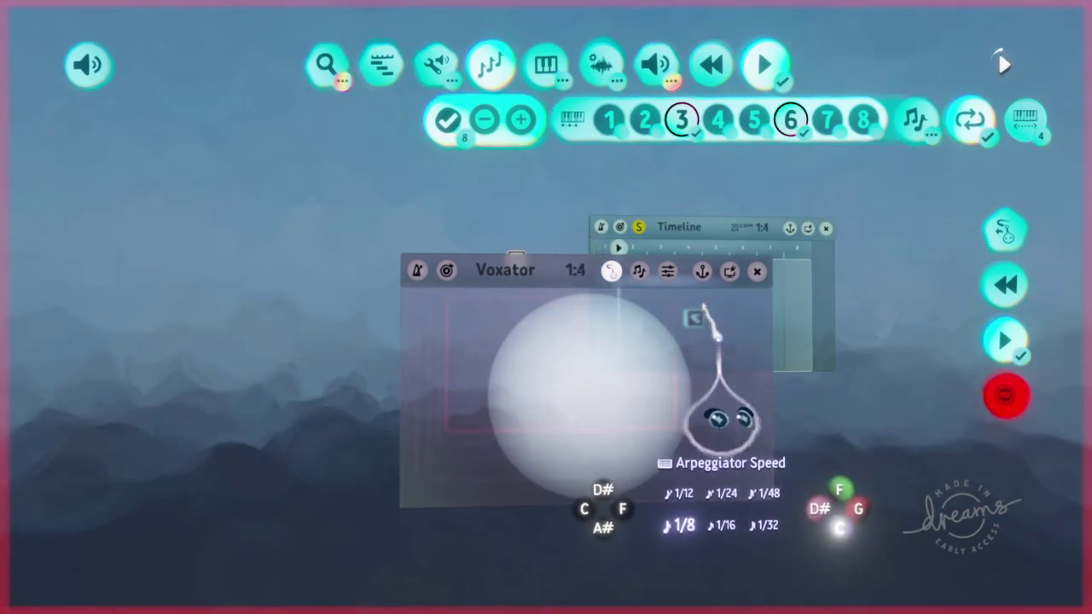
click(724, 348)
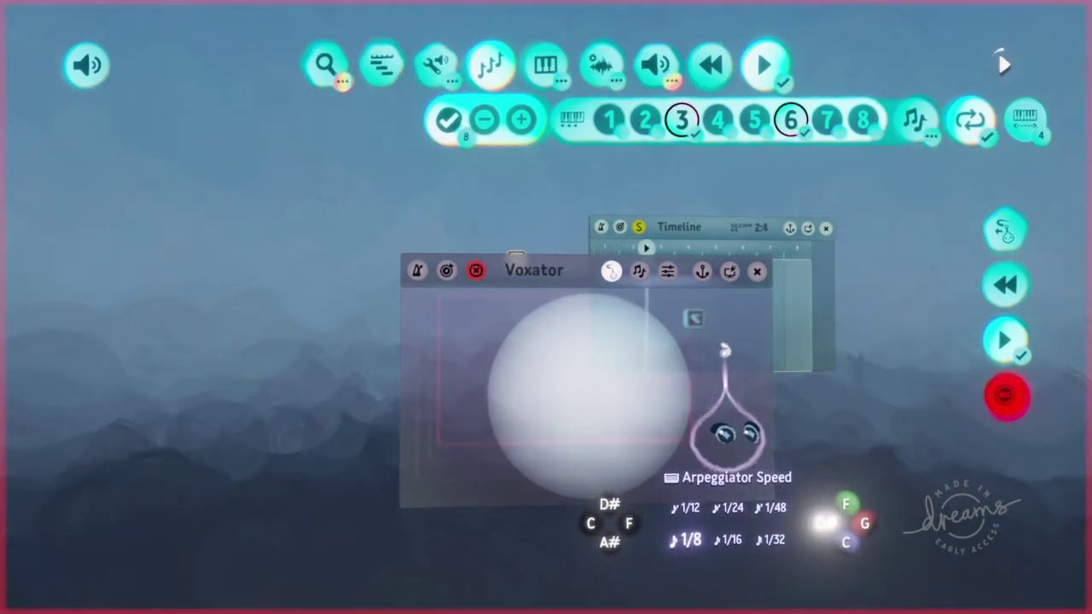
key(x)
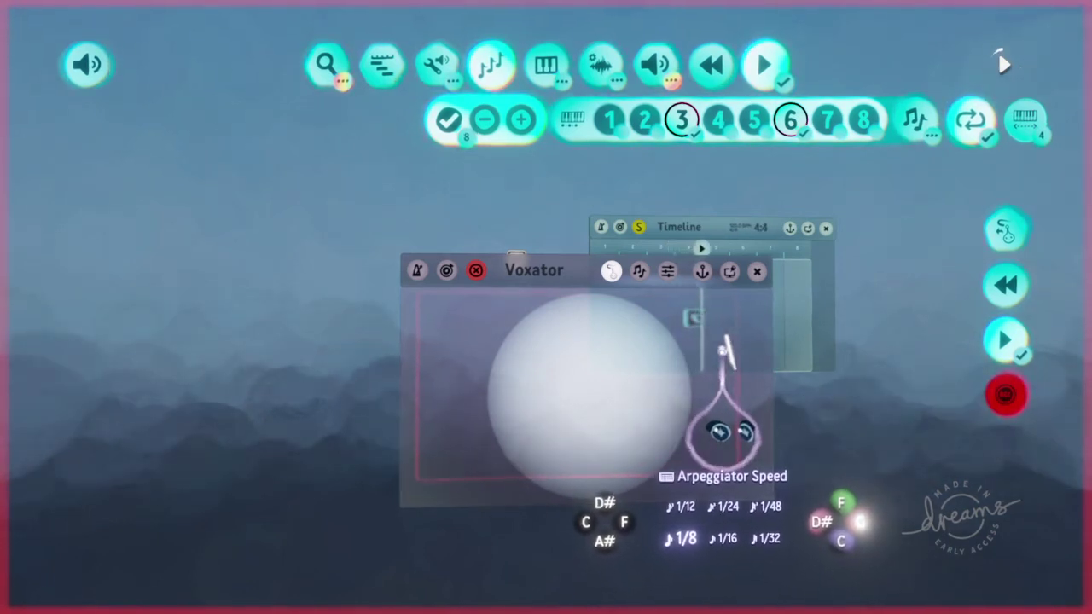
click(1004, 395)
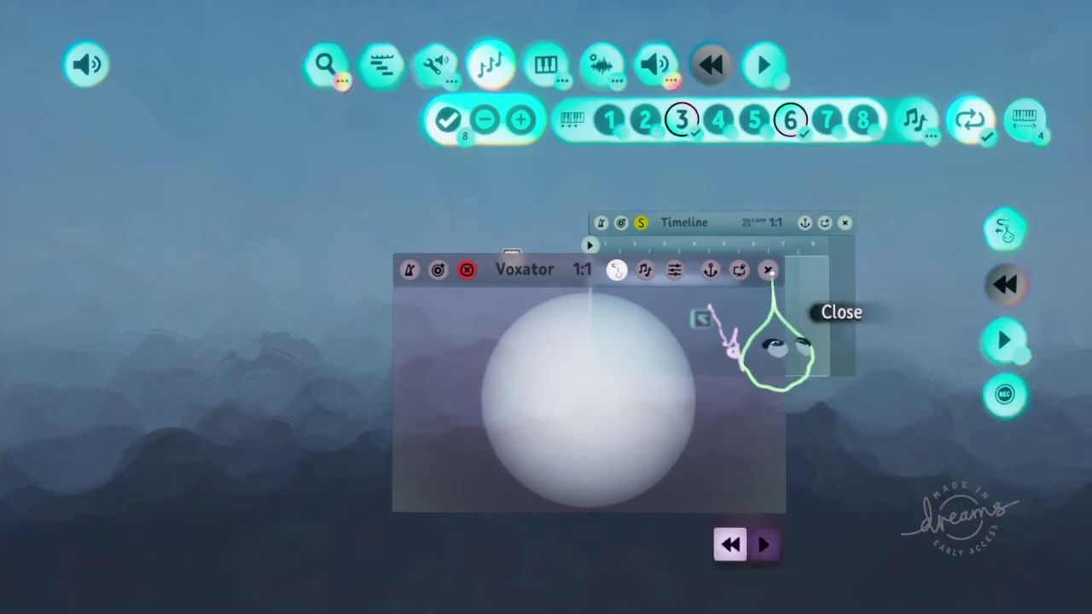
click(764, 273)
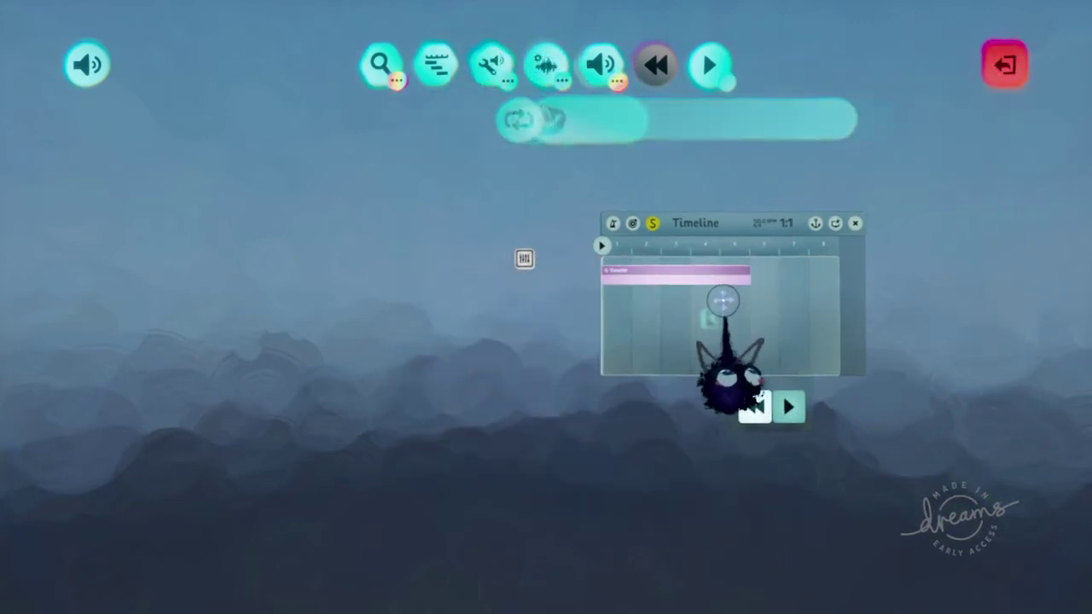
- Open the sound settings of the timeline's Voxator clip, examine its playback modes and sound type, and close them
scroll(758, 294, down, 2)
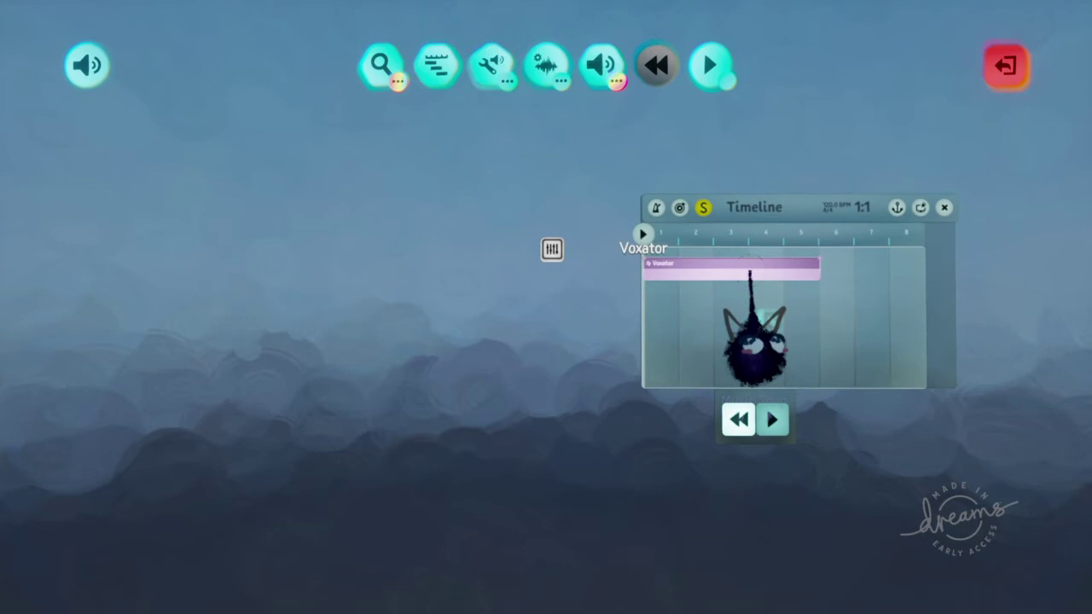
click(750, 273)
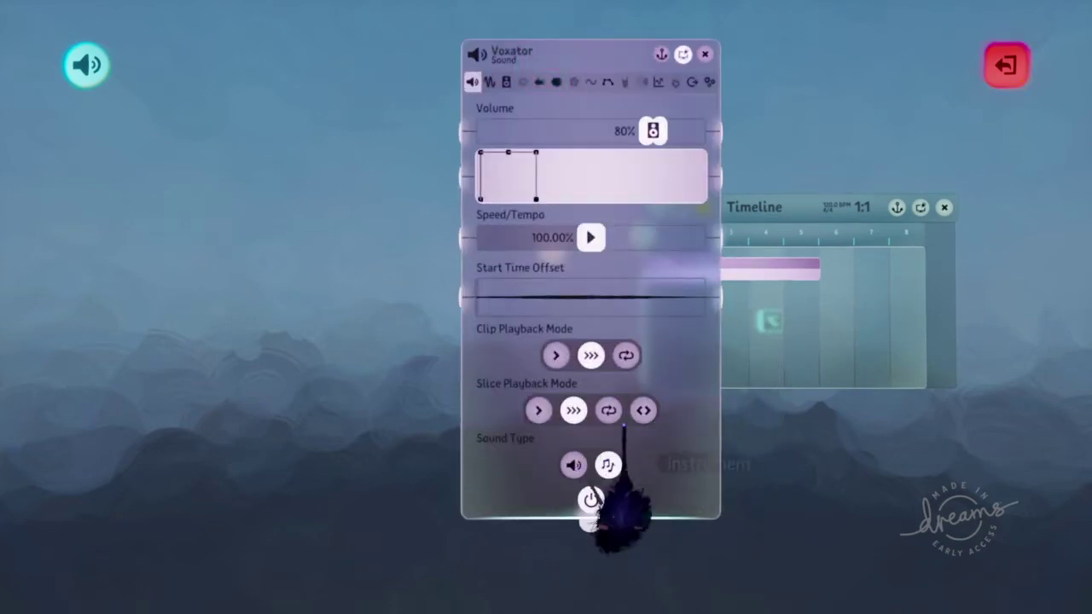
mouse_move(826, 341)
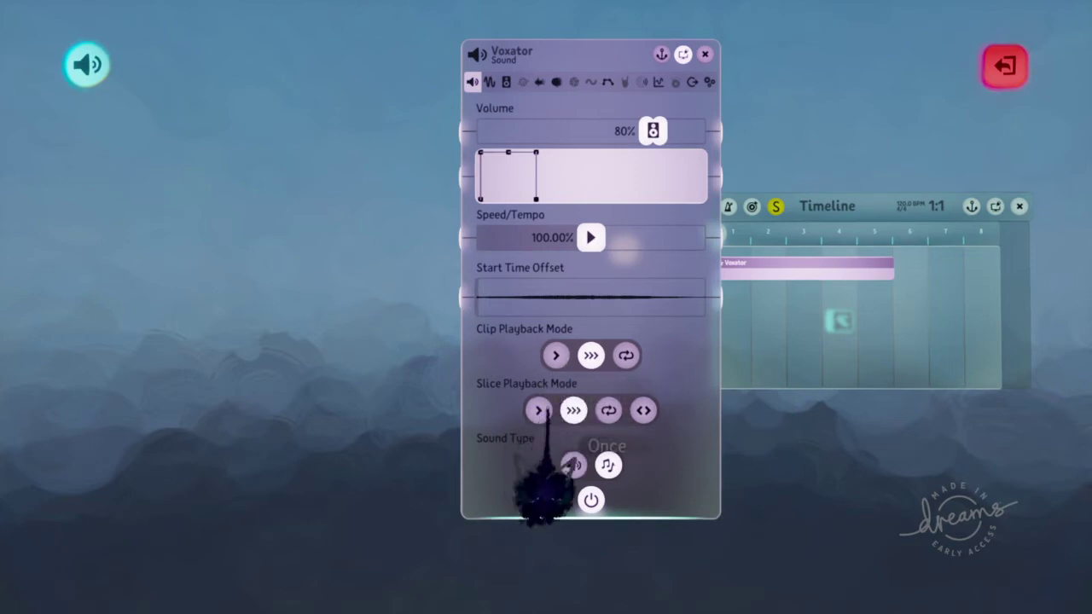
click(704, 55)
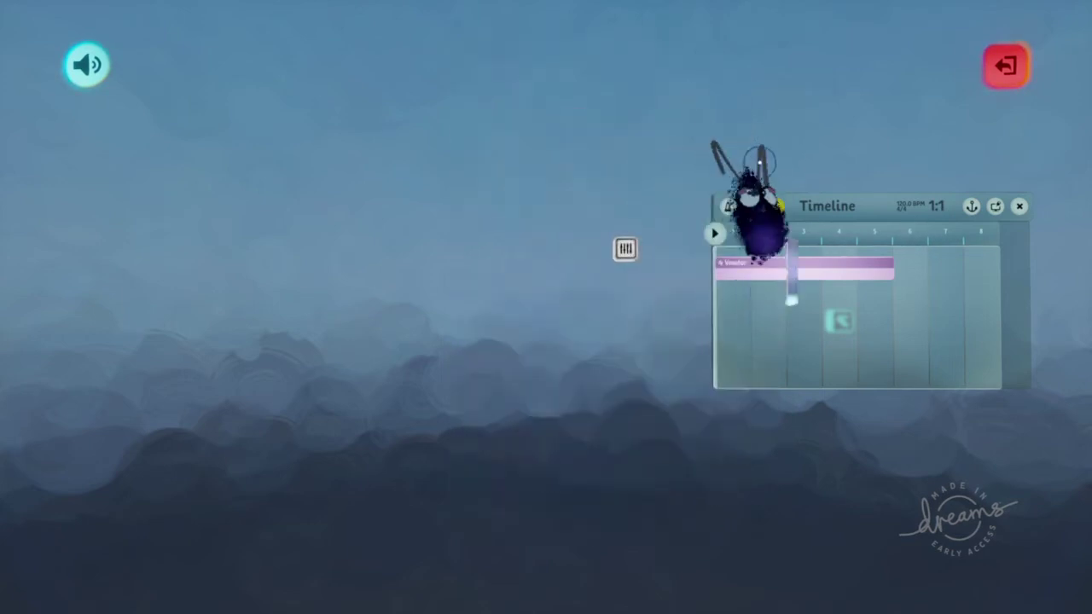
- Extend the timeline well beyond bar 8 and preview the recorded Voxator clip, pausing playback near its end
mouse_move(806, 309)
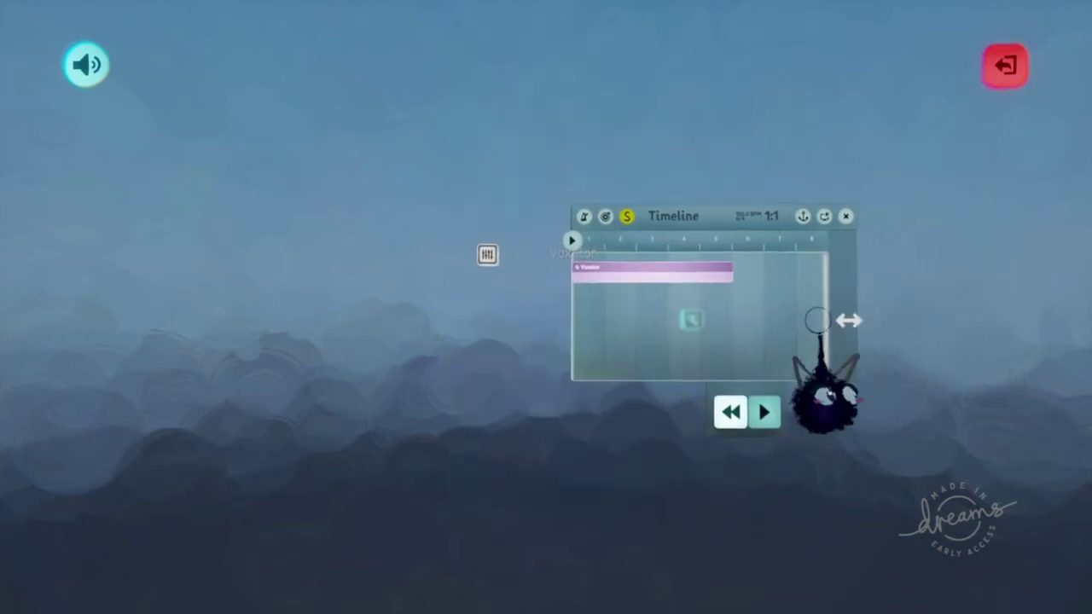
drag(836, 314, 1090, 367)
key(Left)
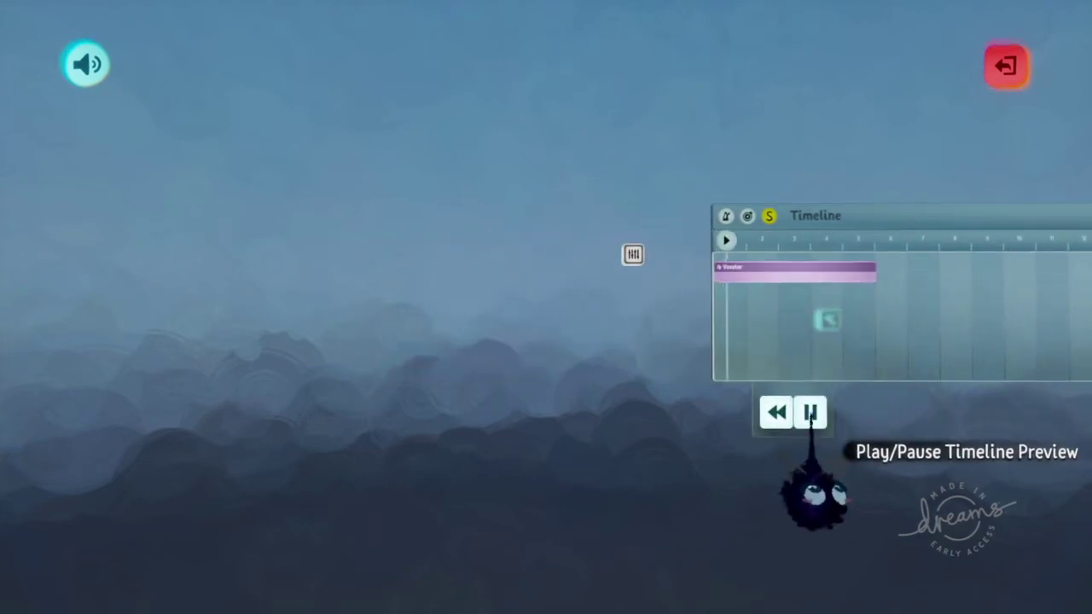
mouse_move(808, 416)
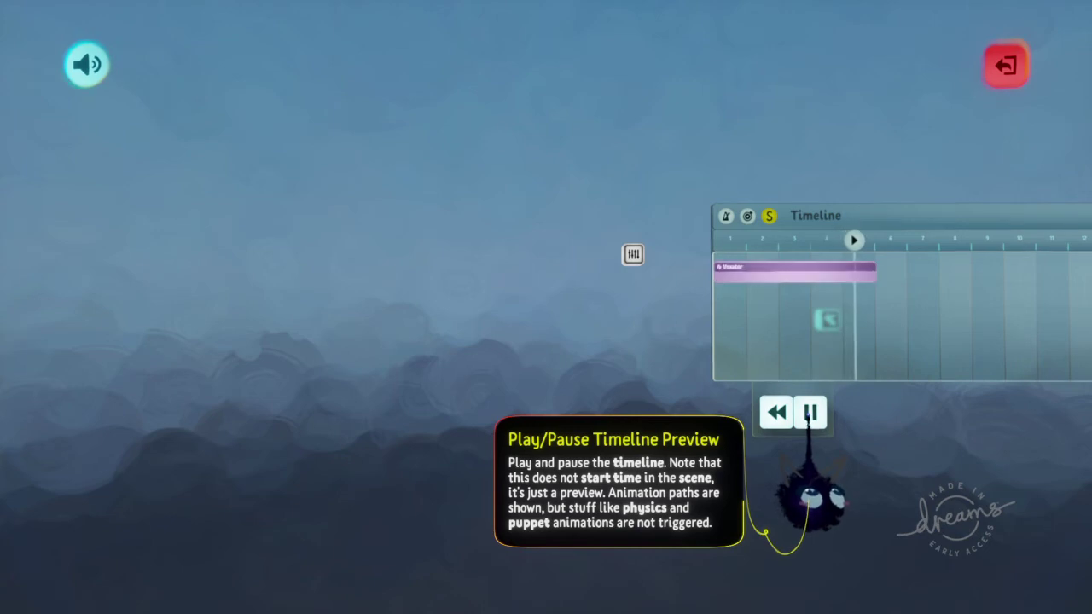
click(808, 414)
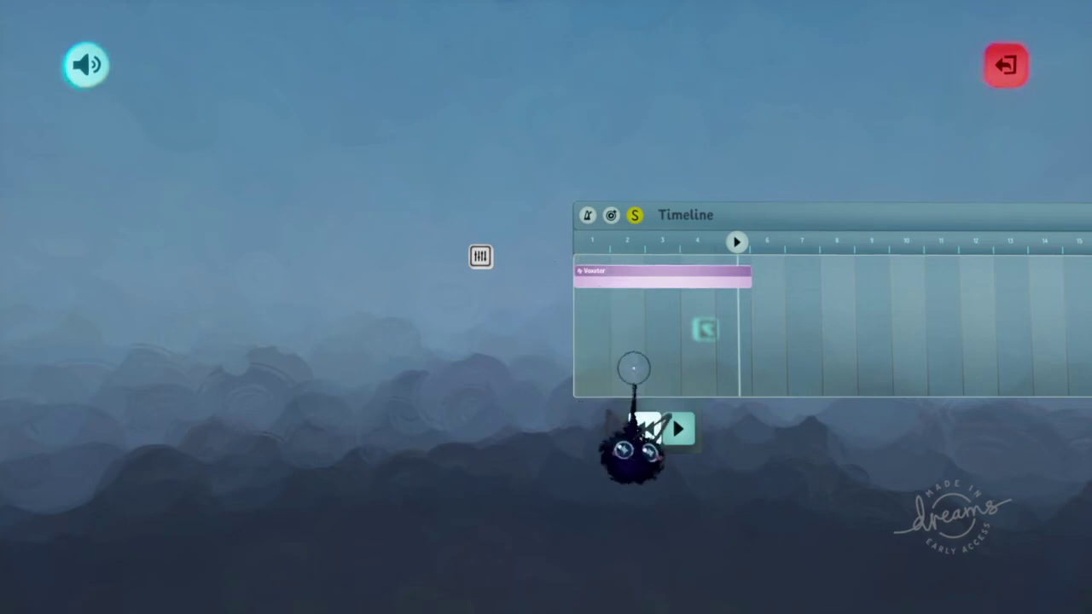
scroll(634, 333, down, 4)
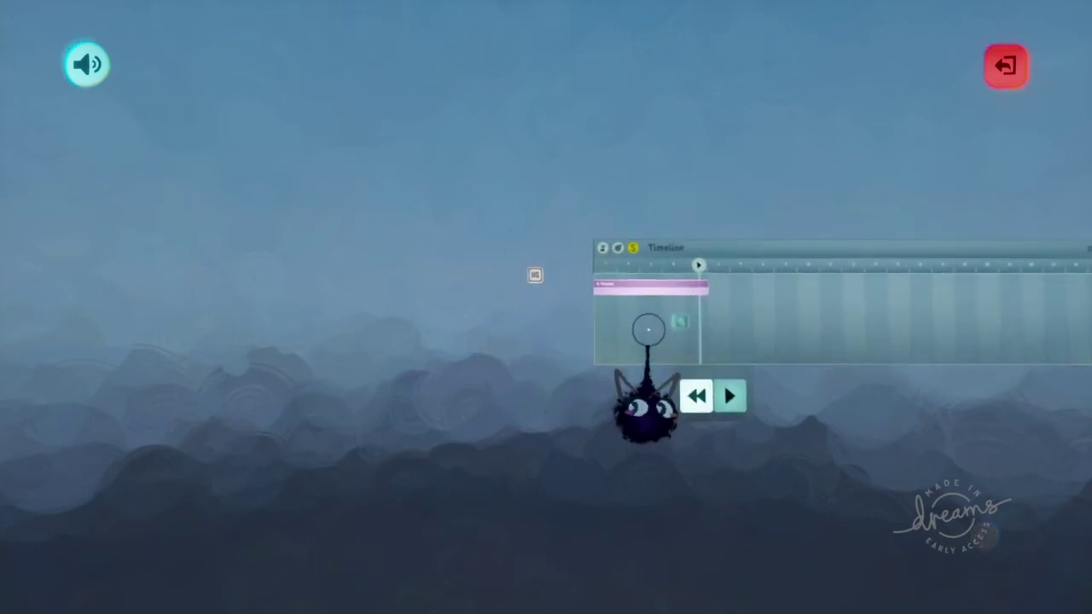
mouse_move(648, 329)
middle_down()
mouse_move(676, 308)
mouse_move(651, 339)
mouse_move(668, 336)
middle_up()
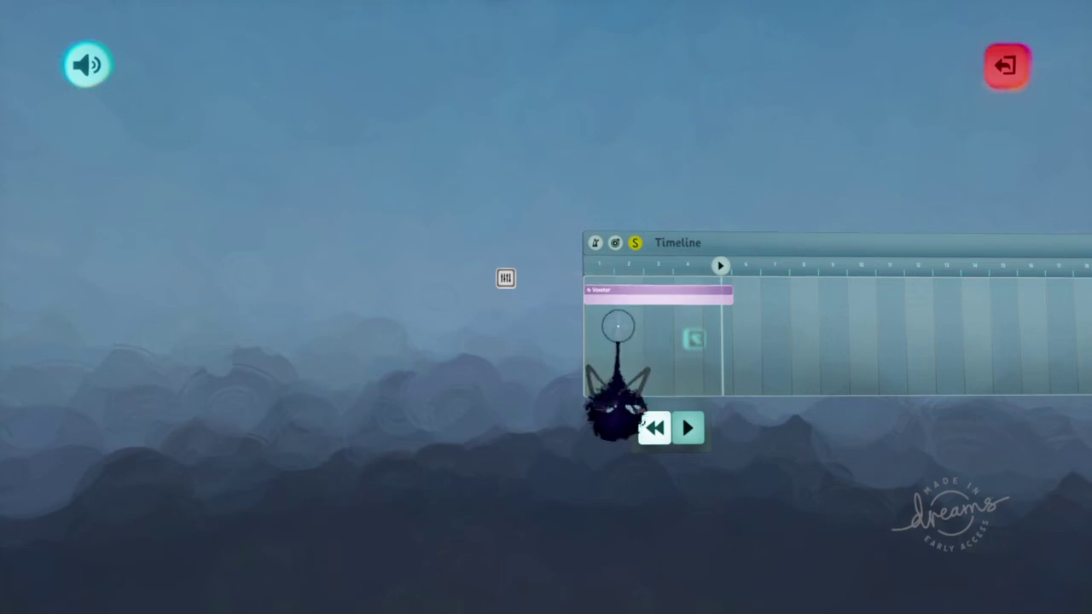
click(627, 309)
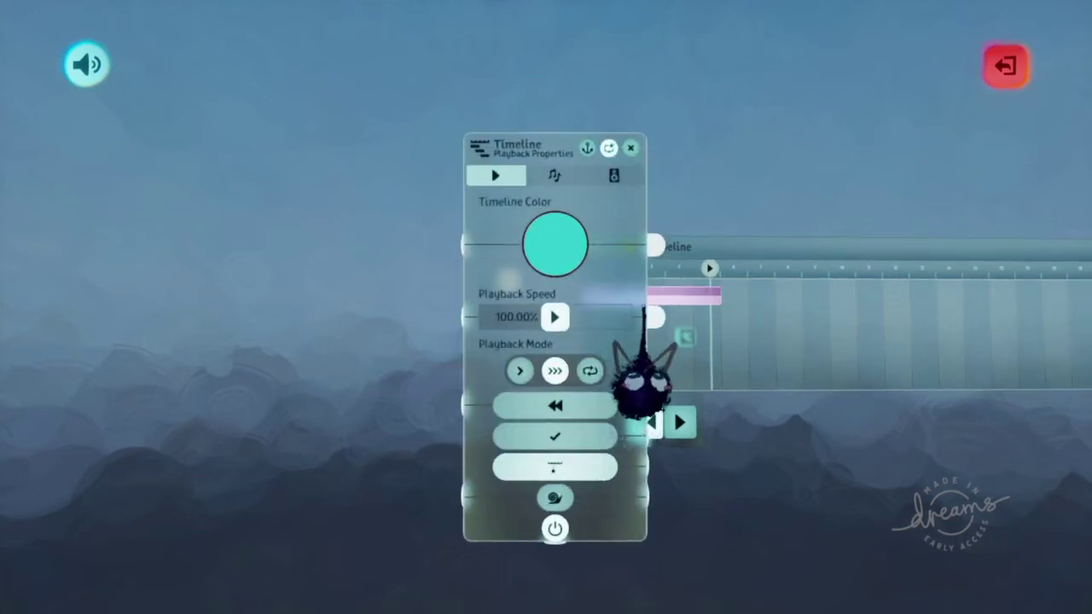
key(ctrl+z)
- Reopen the Voxator canvas and open the search for recommended effect fields
click(644, 367)
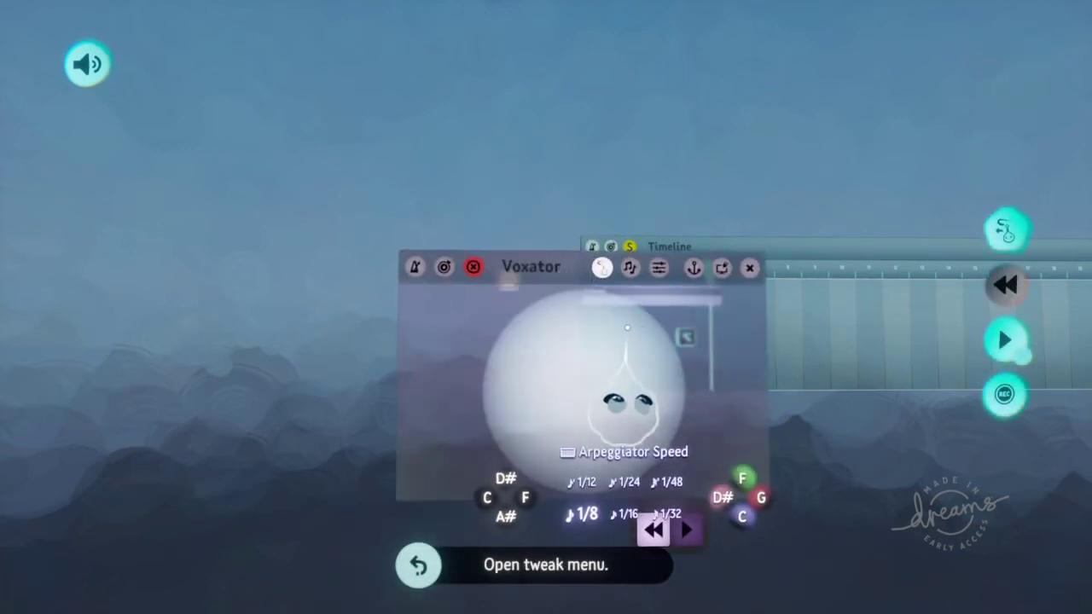
key(Escape)
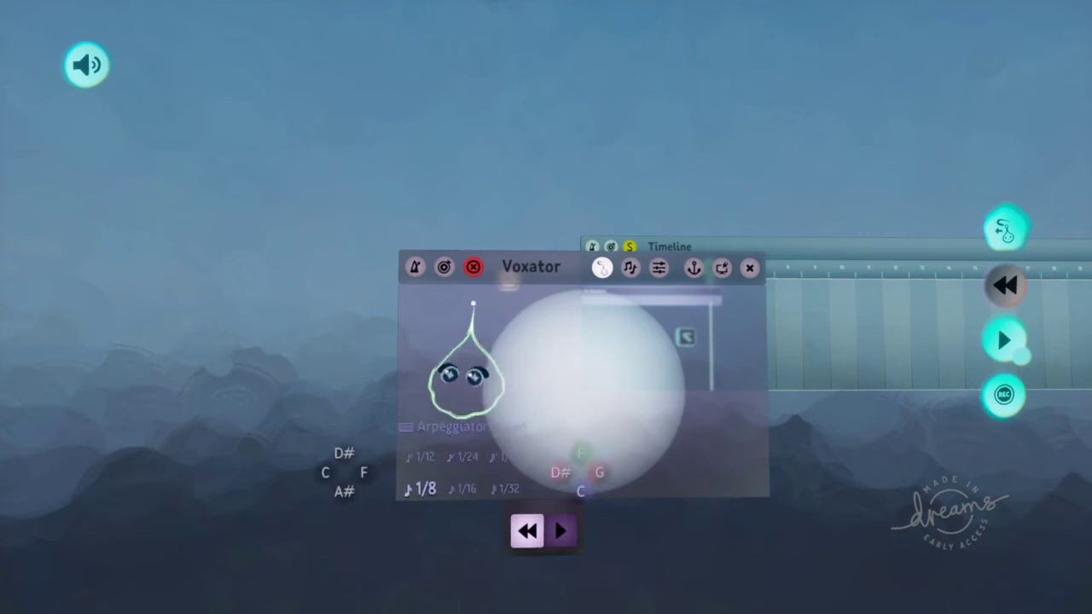
key(Escape)
mouse_move(475, 402)
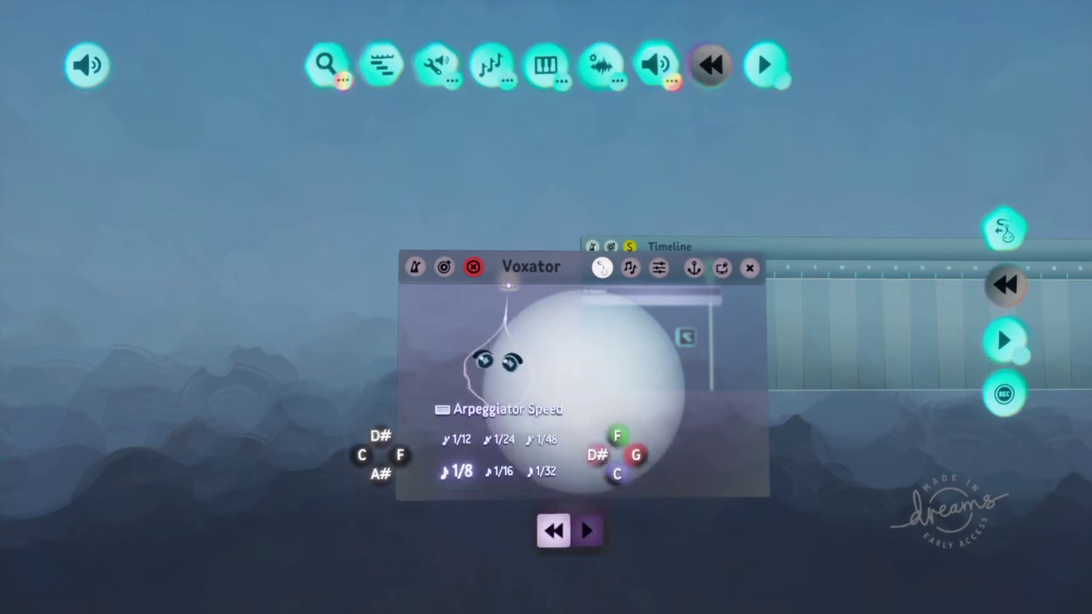
click(326, 94)
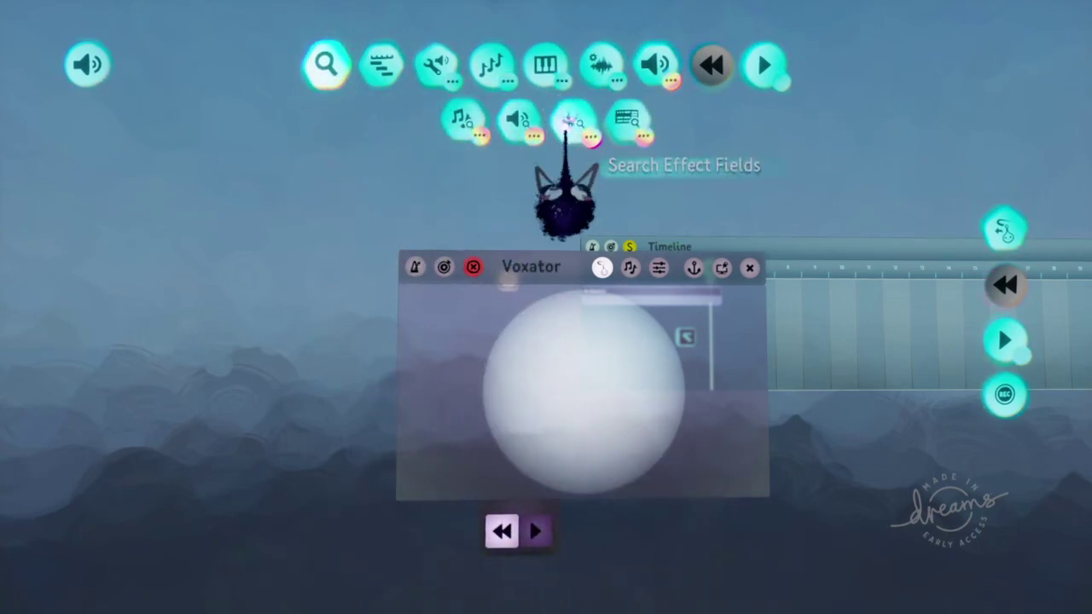
click(573, 117)
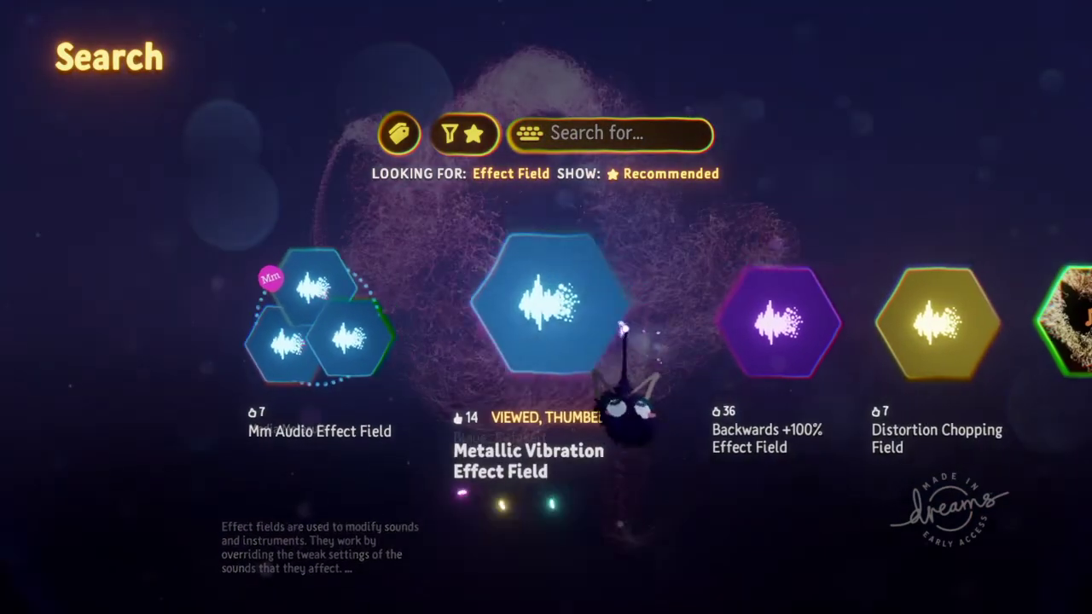
- Place the Metallic Vibration Effect Field in the Voxator canvas and close the canvas
click(562, 328)
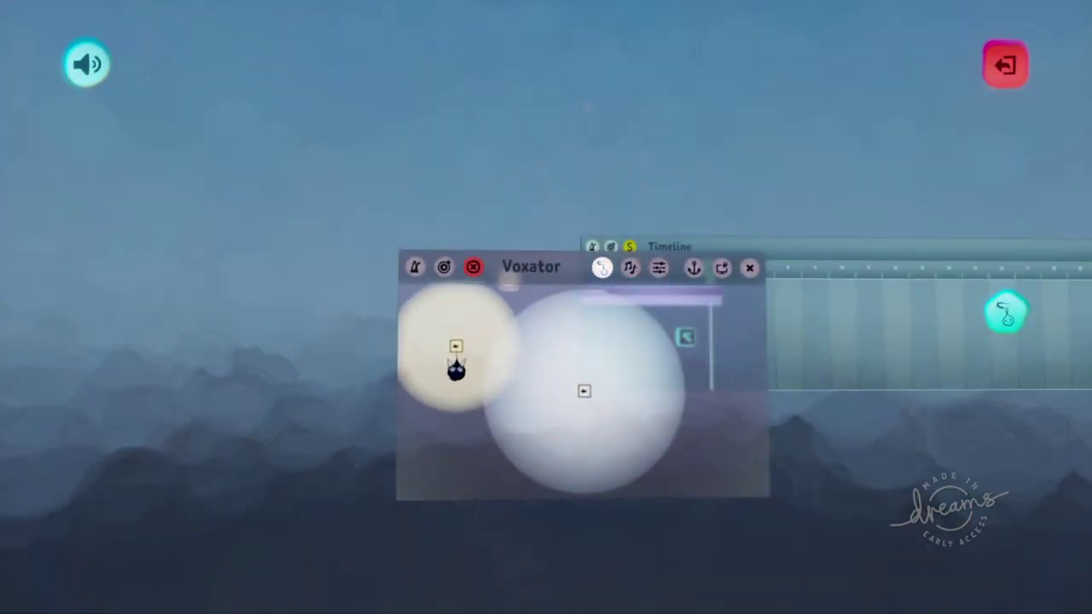
click(455, 362)
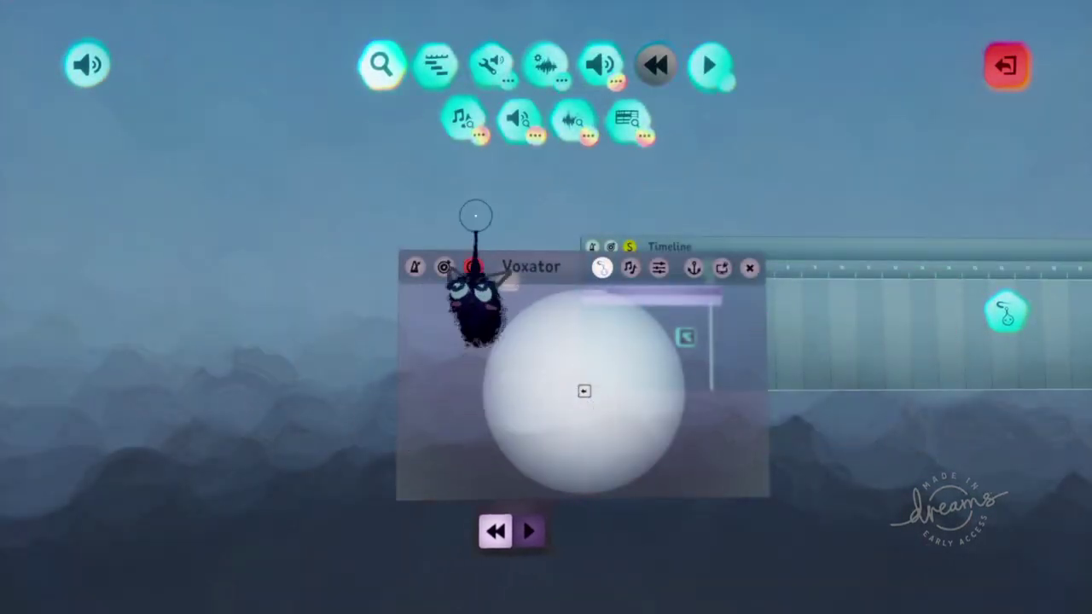
middle_drag(641, 334, 557, 367)
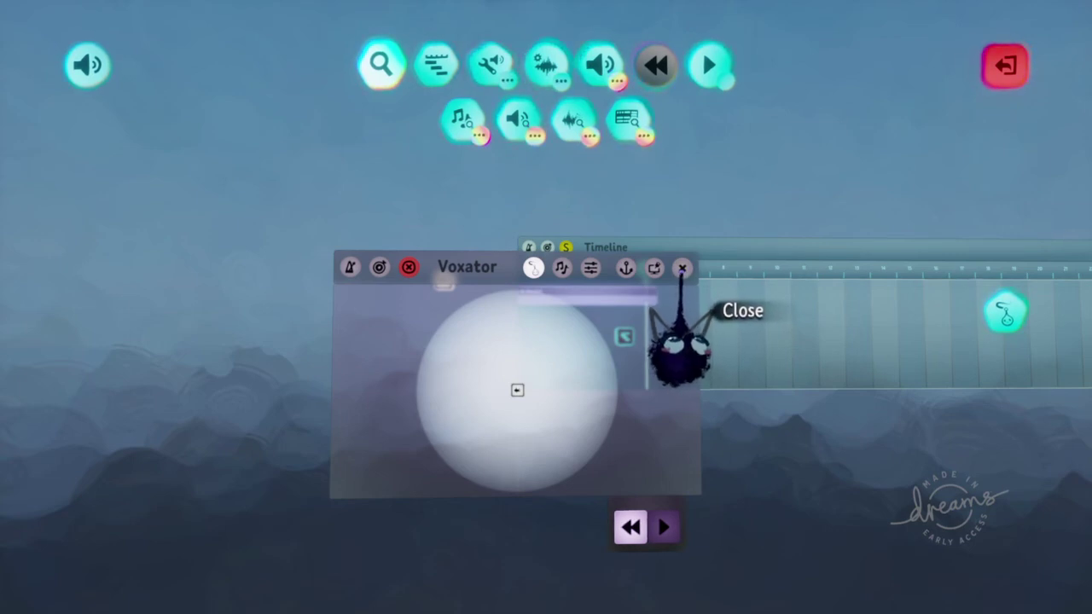
click(682, 268)
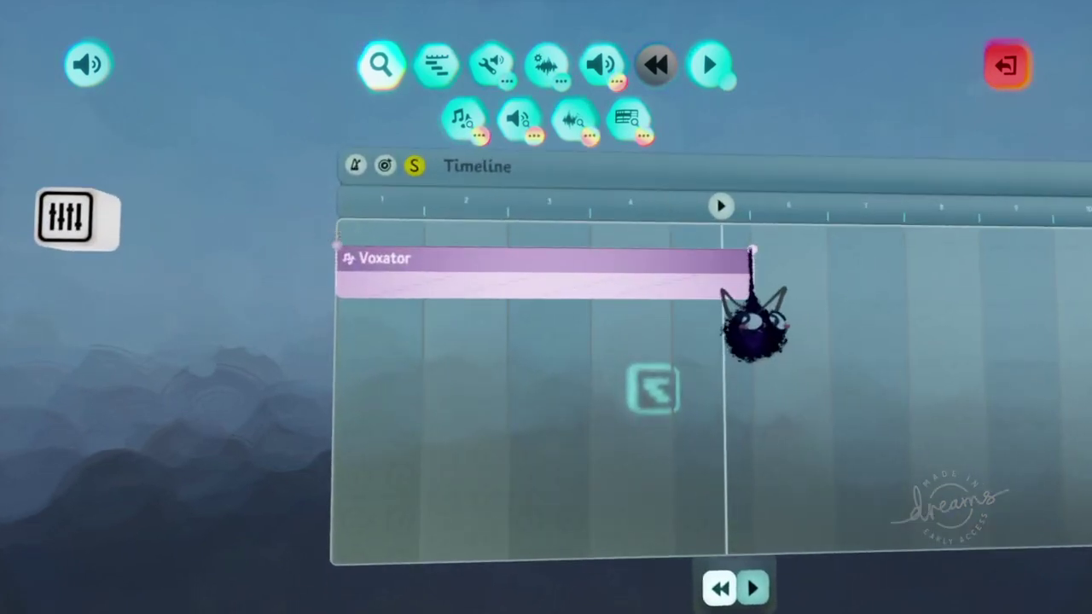
- Open the timeline's settings, examine its playback, beat and sidebar, and volume and channel options, and close them
scroll(748, 252, left, 3)
scroll(675, 274, right, 3)
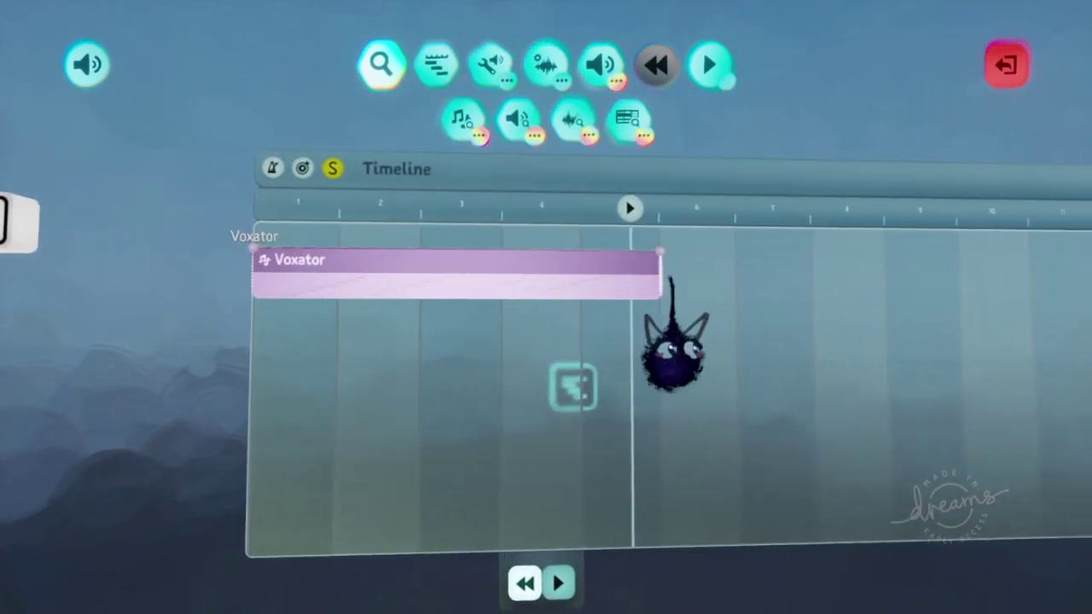
scroll(641, 273, down, 5)
drag(625, 365, 670, 220)
click(602, 339)
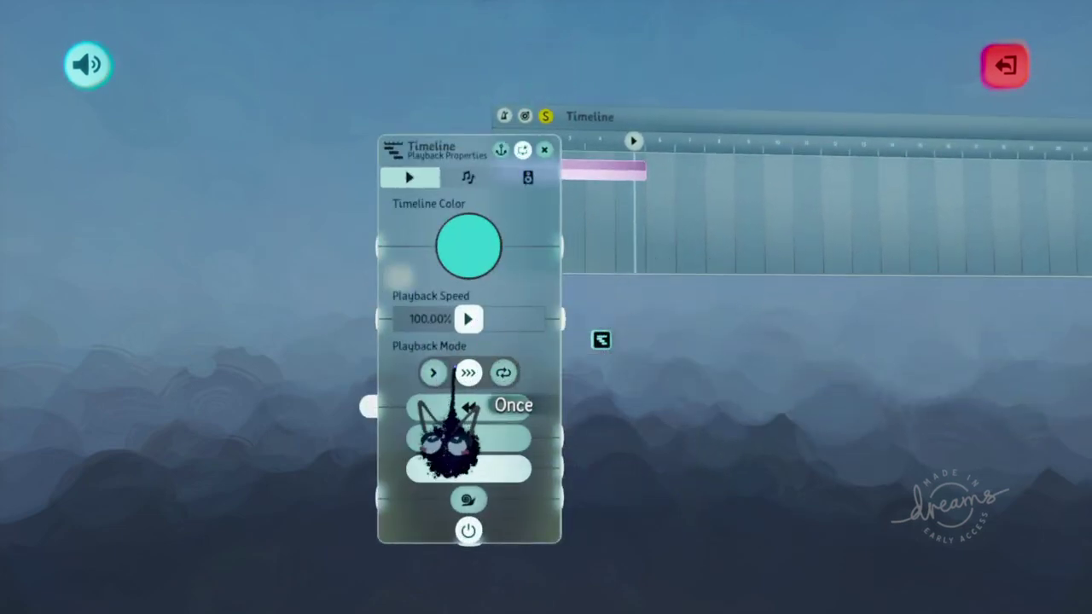
click(469, 177)
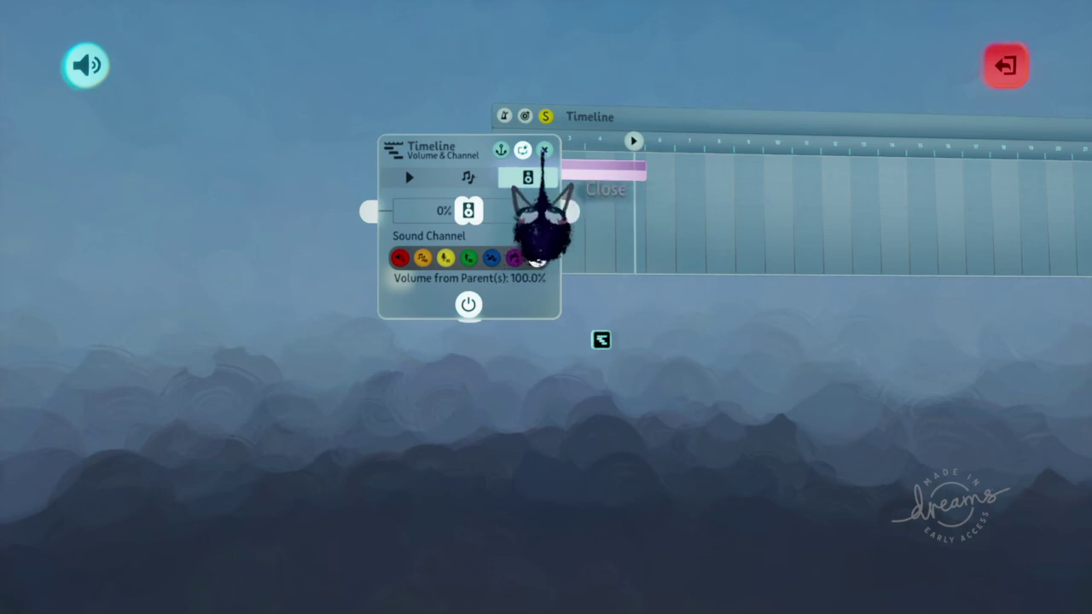
click(543, 150)
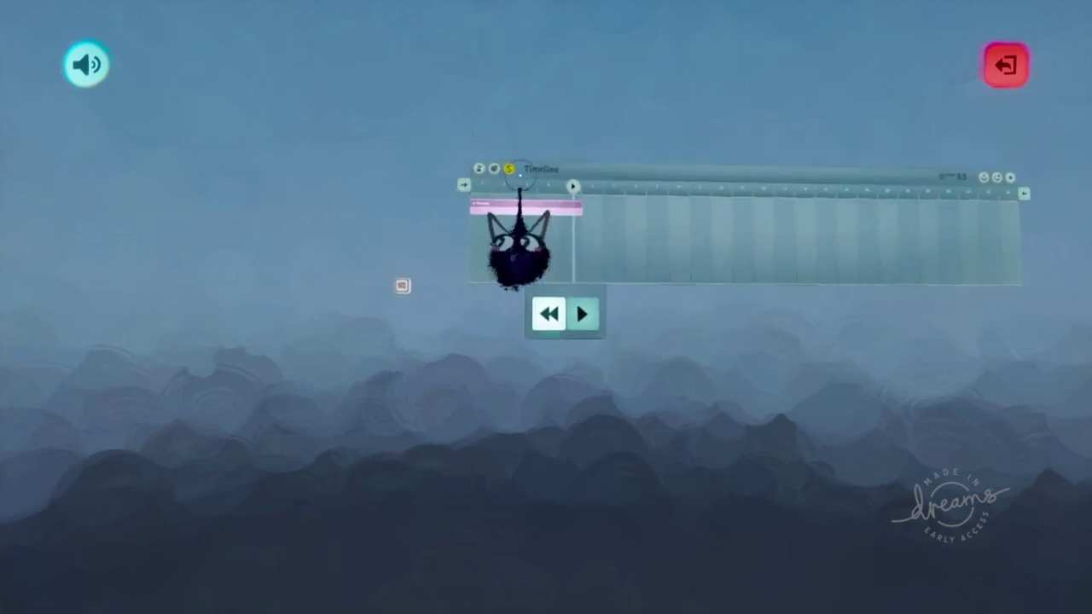
- Turn on Solo for the timeline
scroll(514, 164, up, 4)
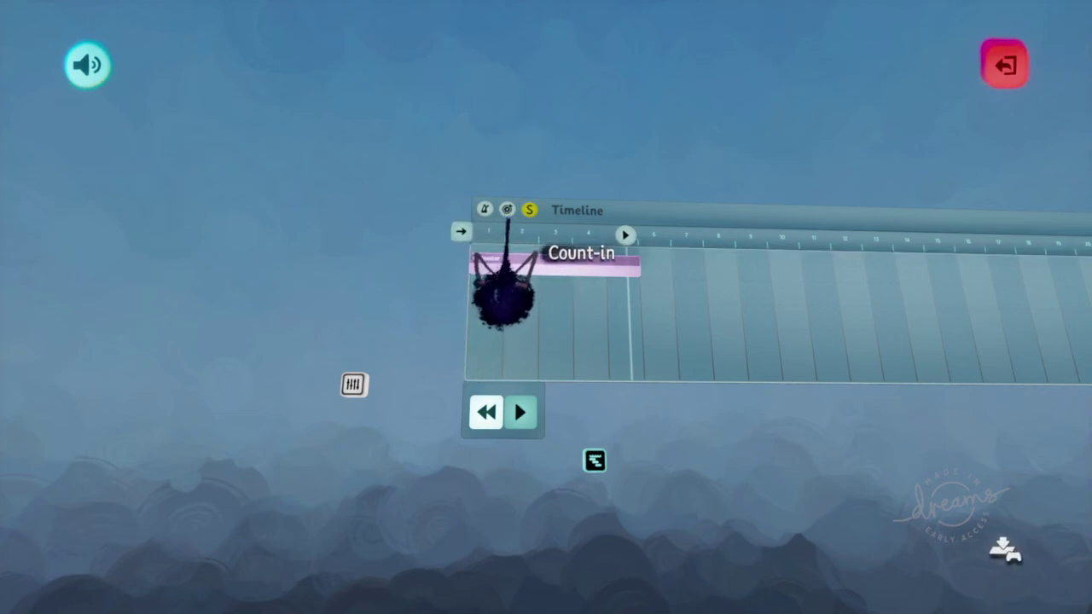
click(529, 209)
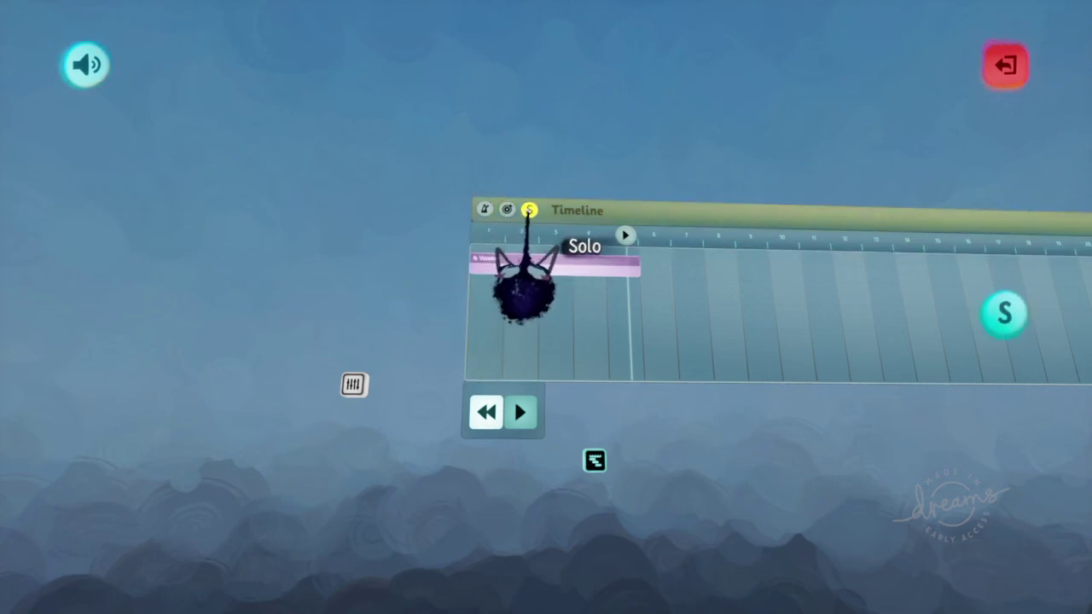
- Show the timeline's sidebar from its beat settings, hide it again and close the settings
click(595, 461)
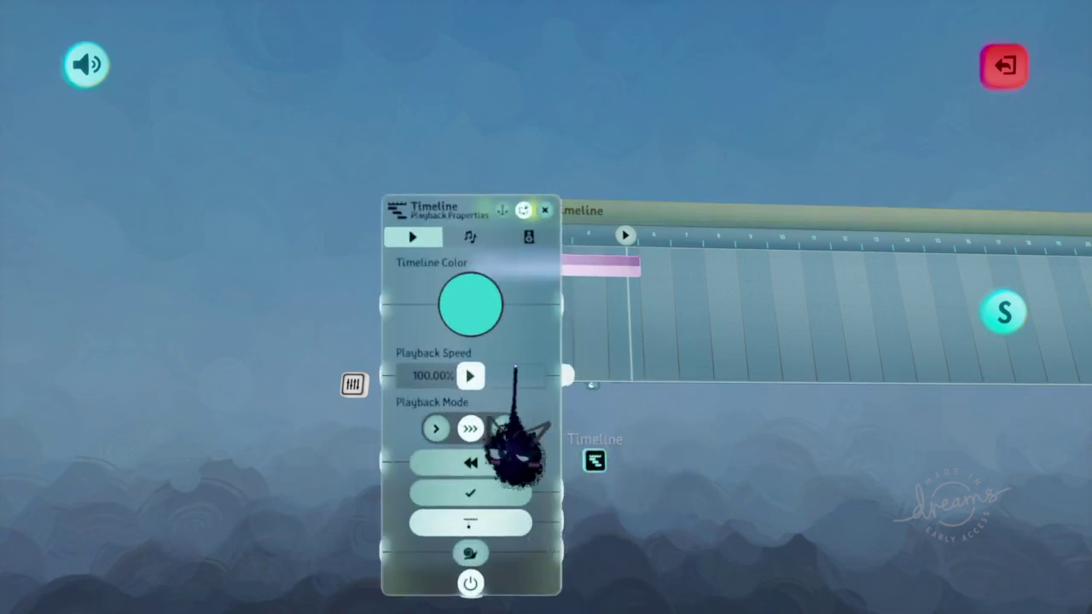
click(469, 236)
click(470, 368)
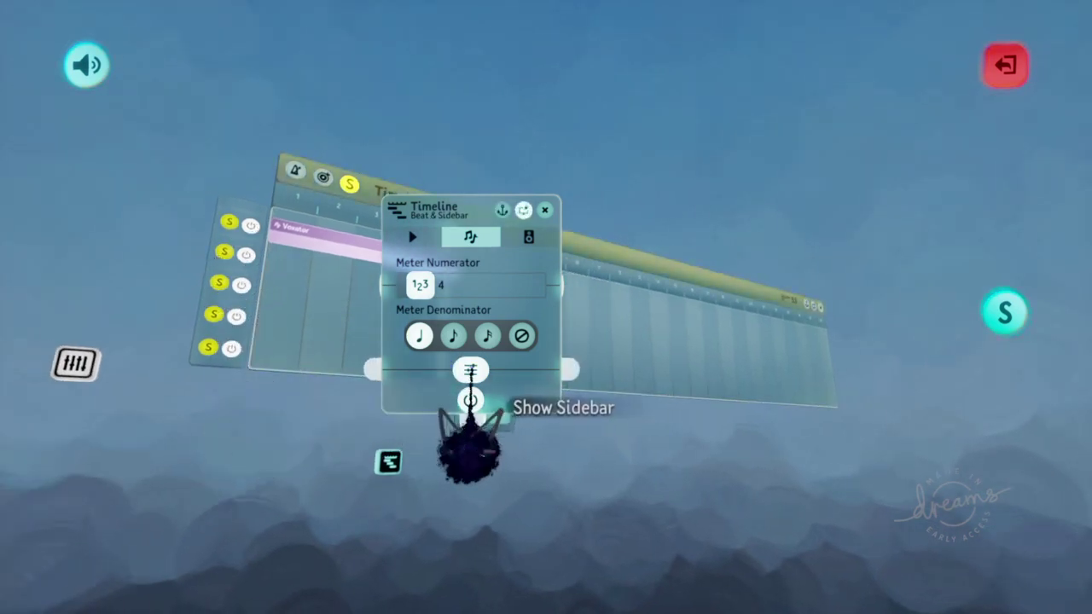
click(470, 399)
click(544, 210)
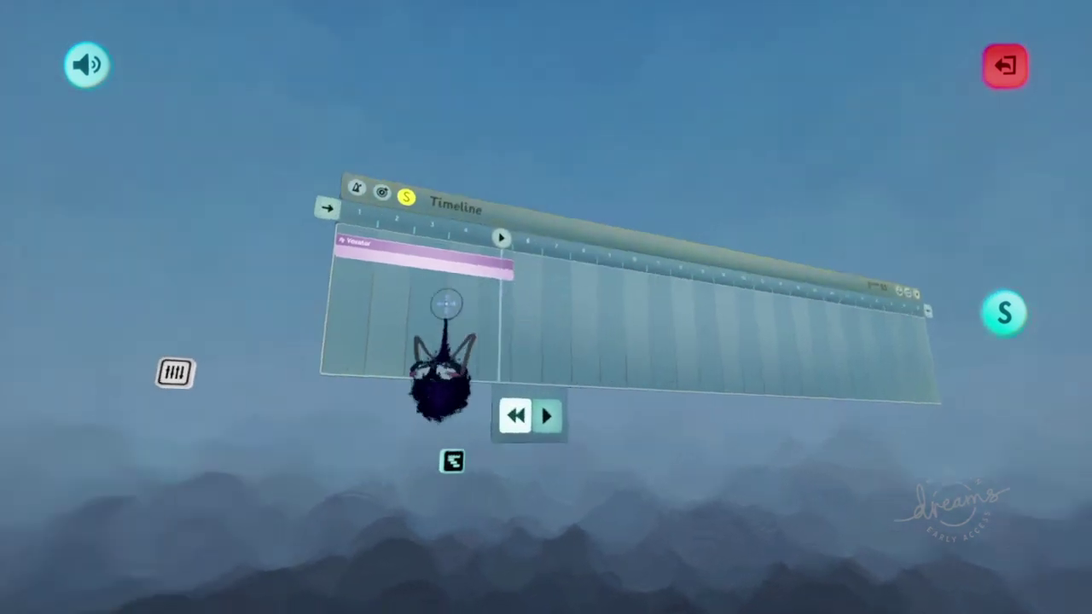
- Extend the timeline's length well beyond its previous end, leaving more empty bars after the Voxator clip
drag(559, 376, 697, 392)
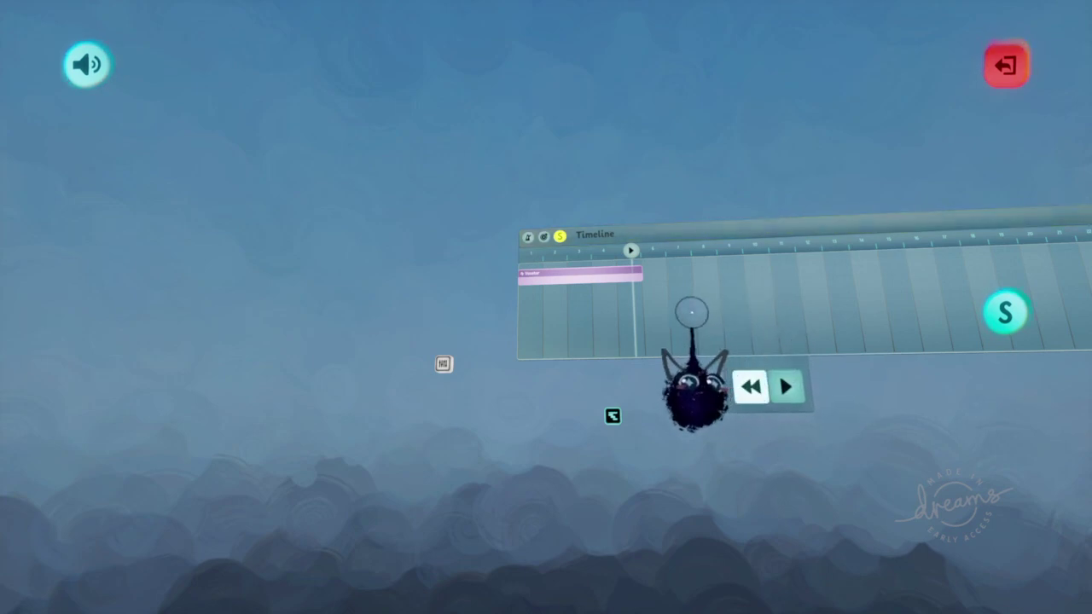
middle_drag(685, 348, 660, 322)
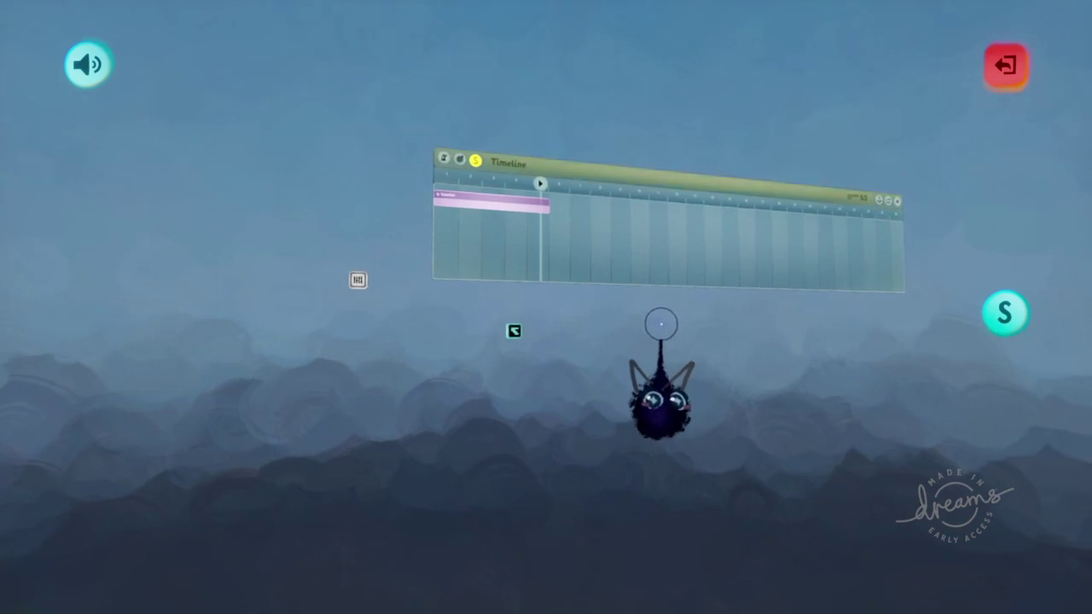
drag(799, 261, 938, 297)
middle_drag(742, 304, 627, 305)
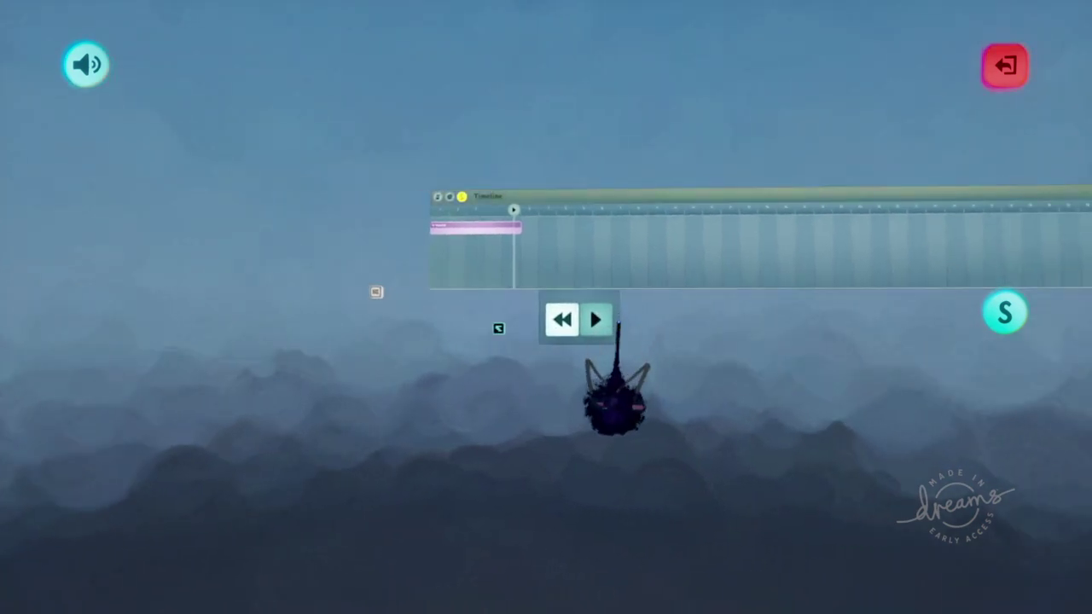